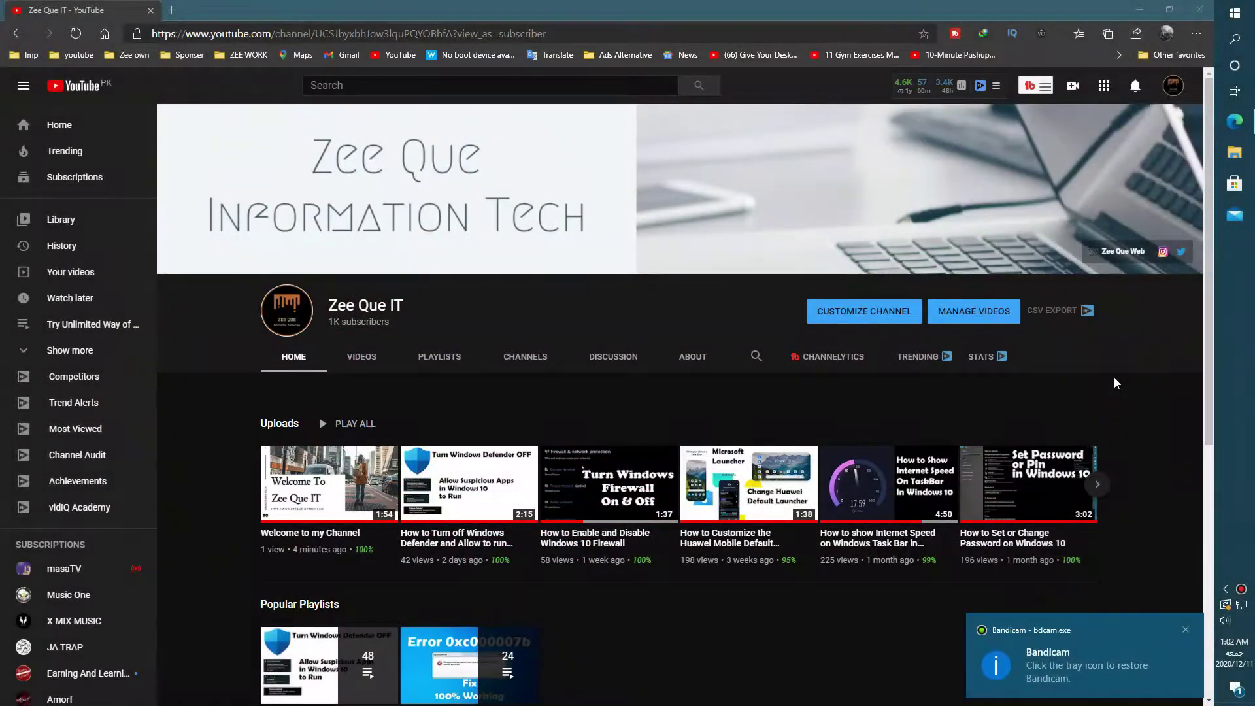
Open the channel's uploads in YouTube Studio's Channel videos list using MANAGE VIDEOS
{"action": "left_click", "coordinate": [622, 297]}
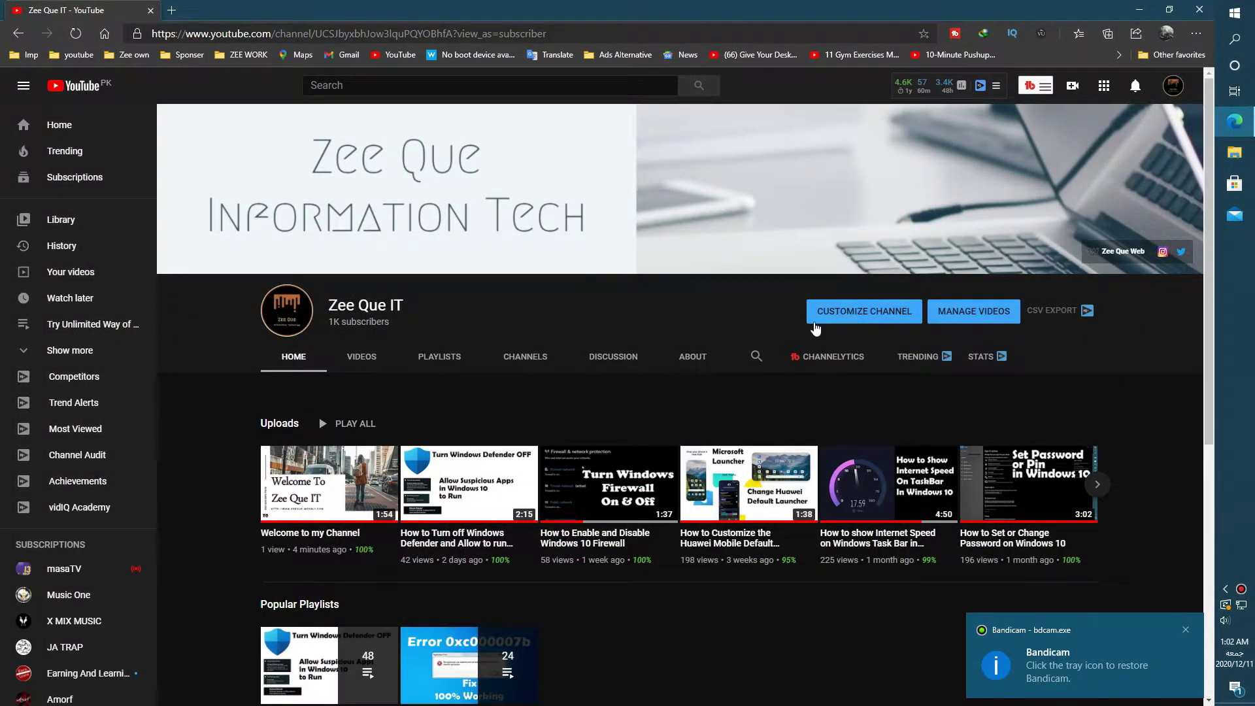
{"action": "mouse_move", "coordinate": [1074, 166]}
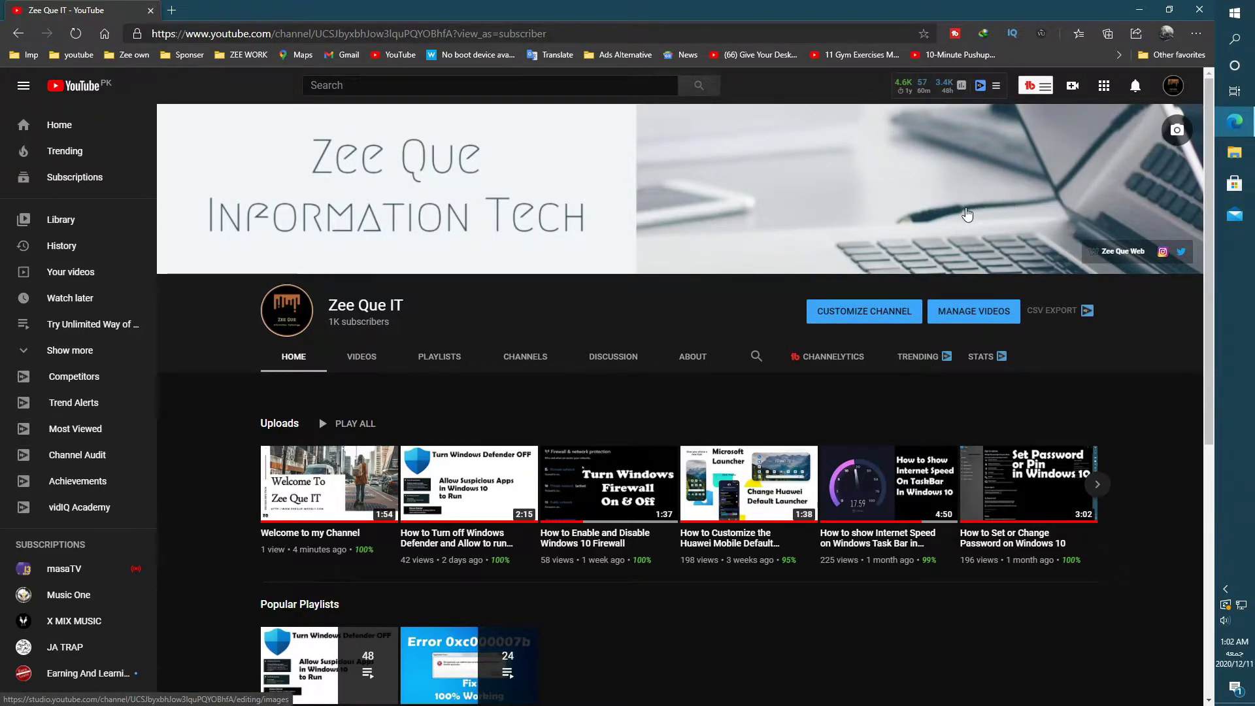
{"action": "left_click", "coordinate": [967, 312]}
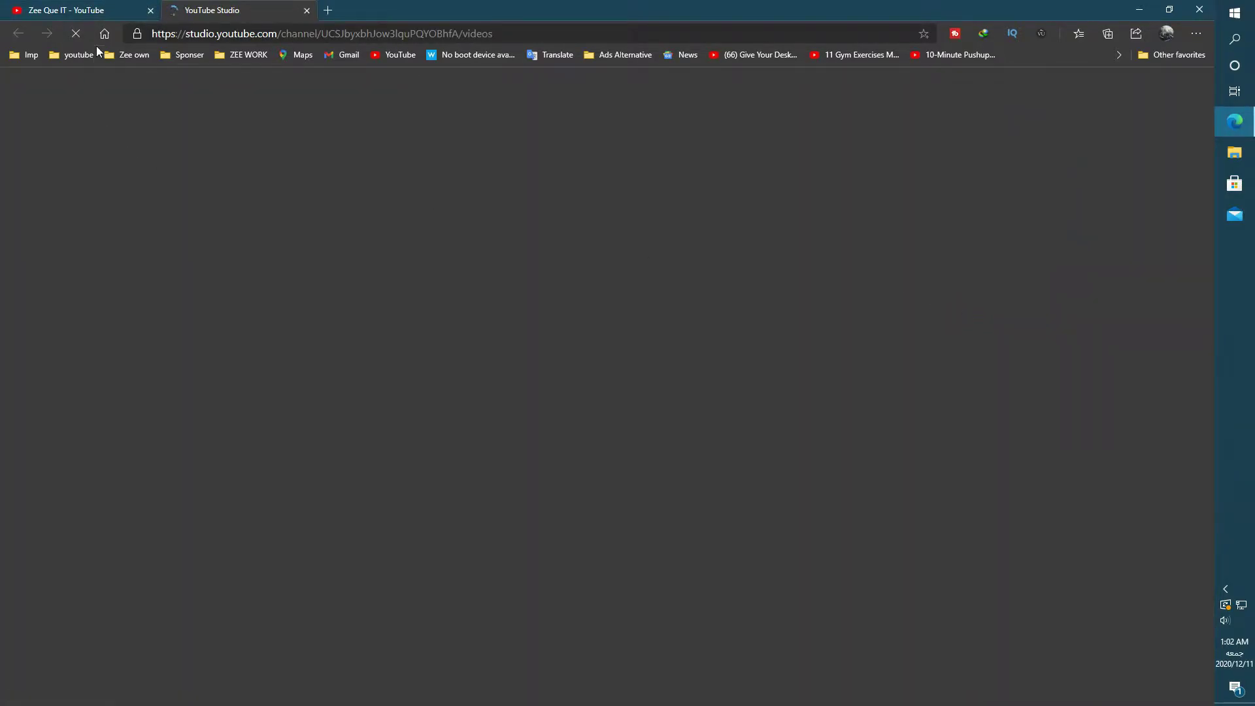
{"action": "left_click", "coordinate": [144, 12]}
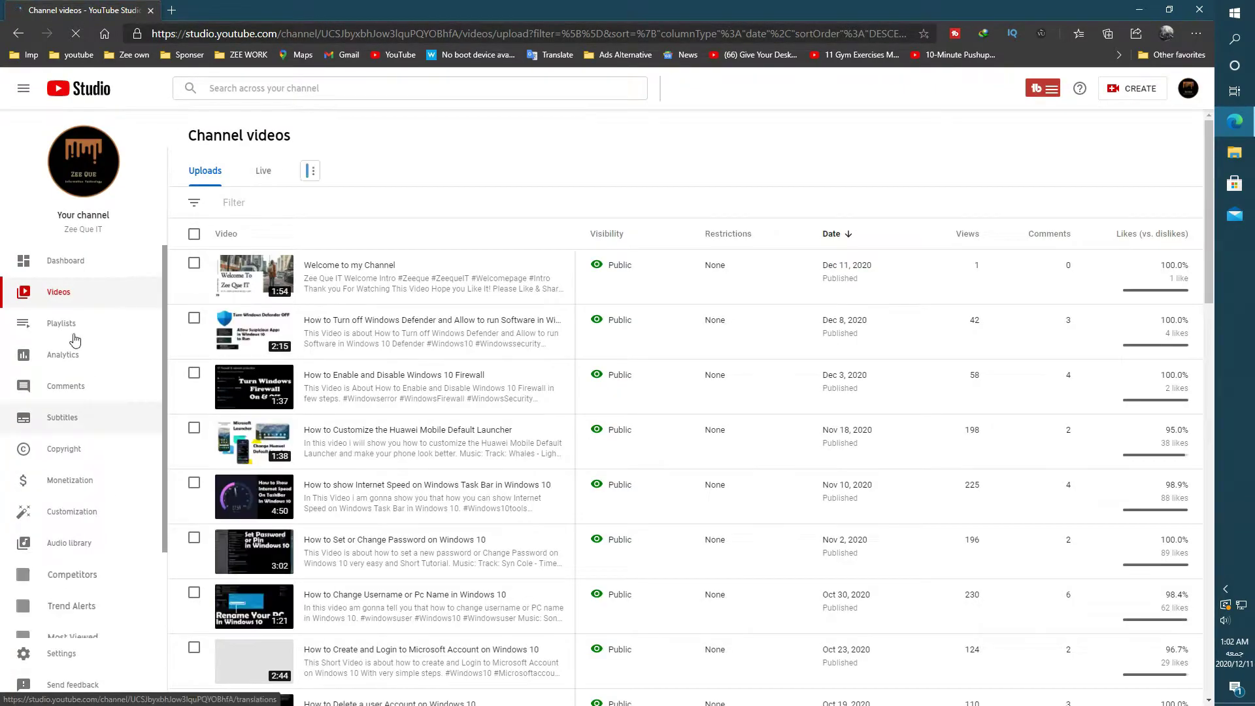
Check the monetization page's subscriber and 4,554 watch-hour requirements, then apply to the Partner Program
{"action": "left_click", "coordinate": [92, 482]}
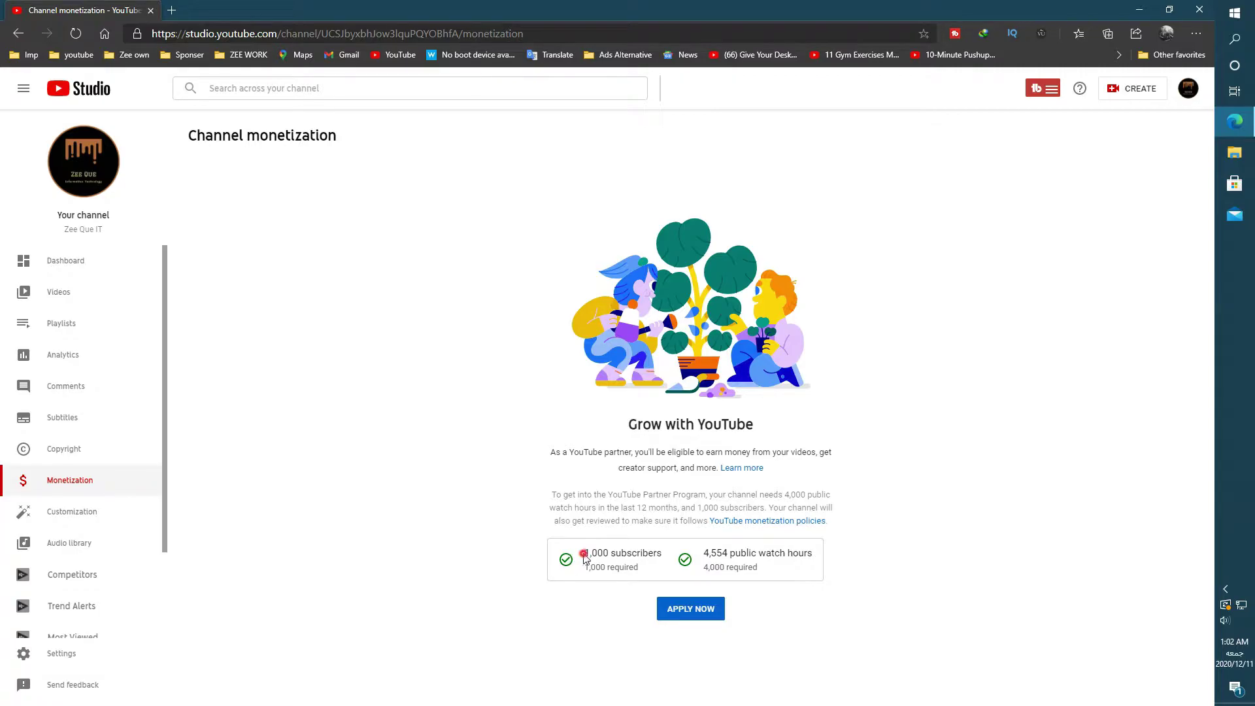
{"action": "left_click_drag", "start_coordinate": [584, 554], "coordinate": [623, 553]}
{"action": "left_click_drag", "start_coordinate": [728, 553], "coordinate": [697, 555]}
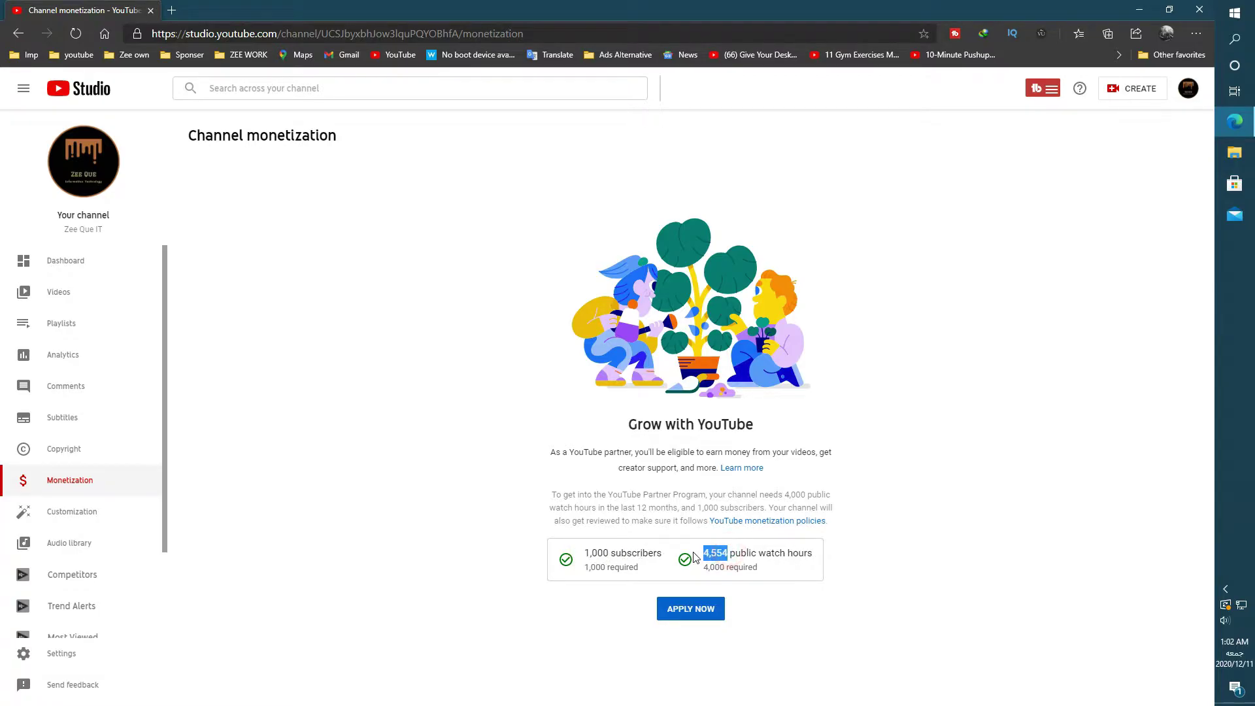
{"action": "left_click", "coordinate": [809, 611]}
{"action": "left_click", "coordinate": [695, 613]}
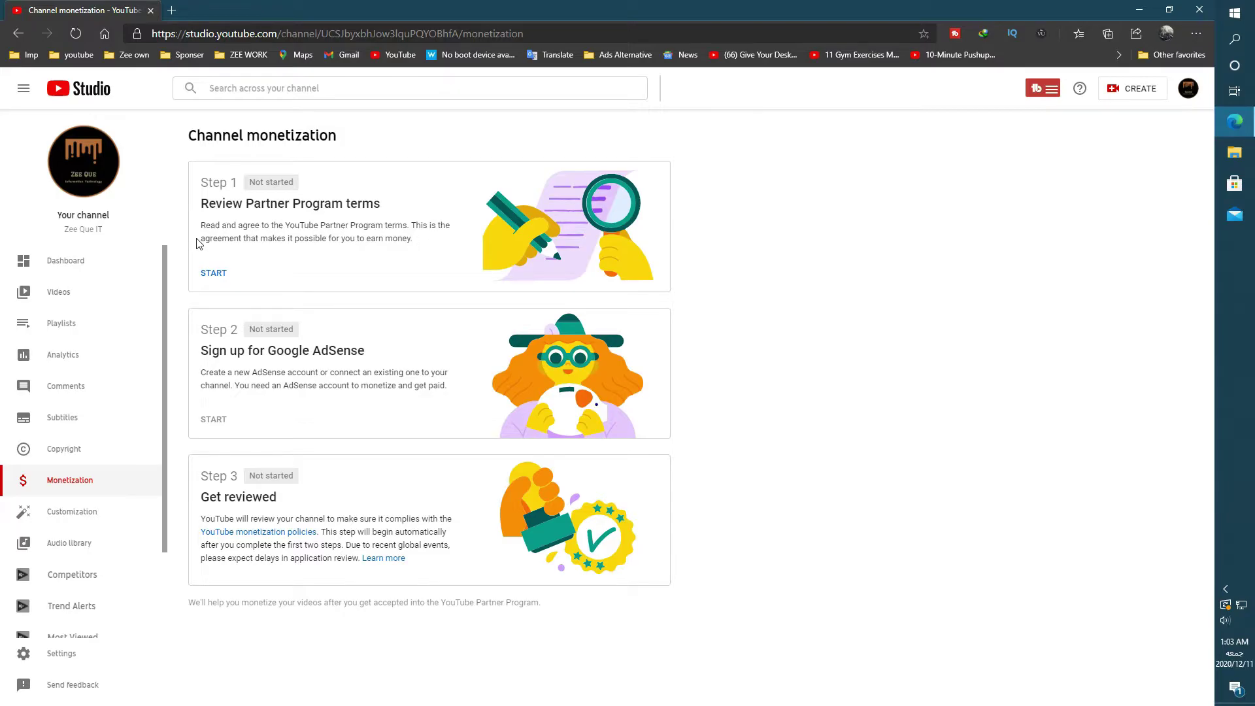
Start Step 1, tick 'I accept the YouTube Partner Program terms' and confirm with ACCEPT TERMS
{"action": "left_click", "coordinate": [214, 273]}
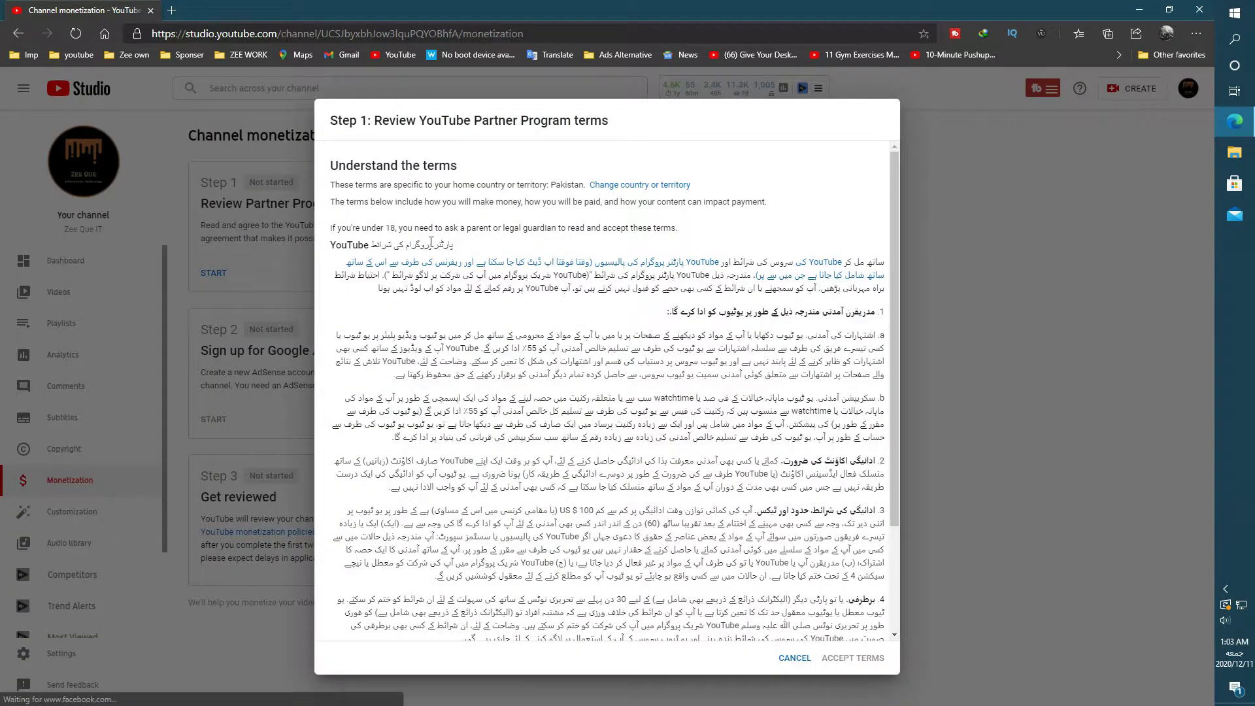
{"action": "scroll", "coordinate": [694, 227], "scroll_direction": "down", "scroll_amount": 3}
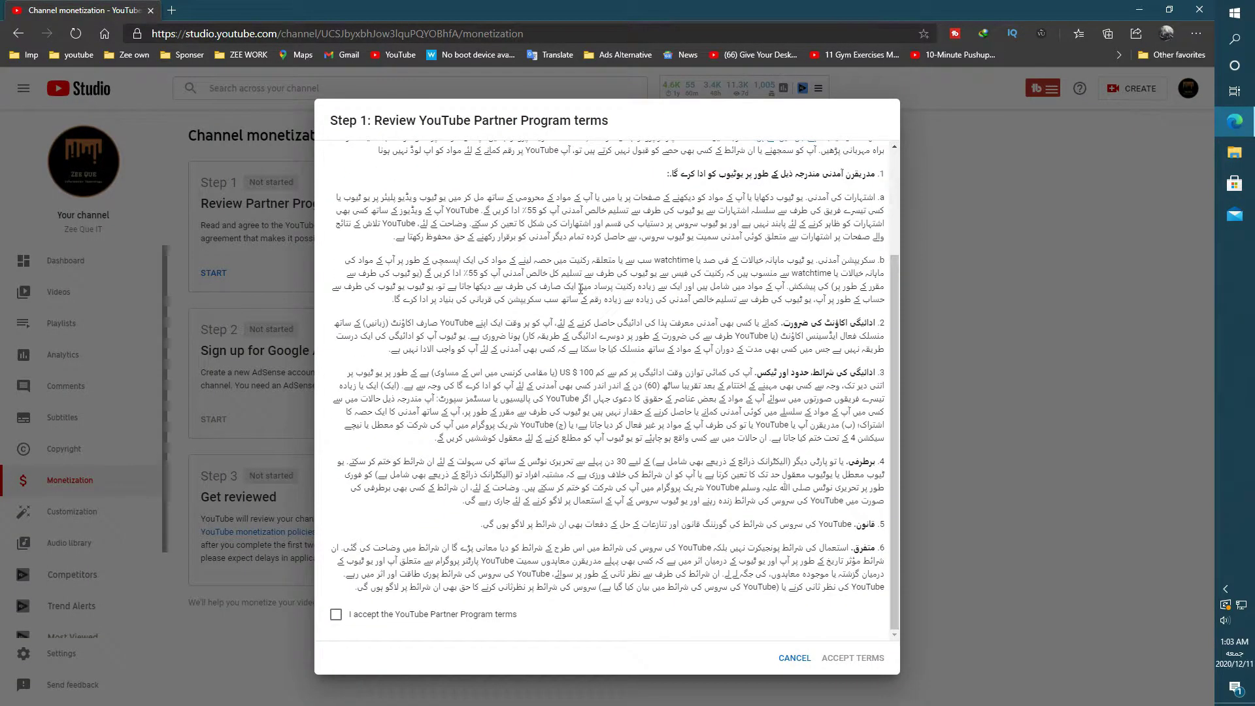
{"action": "left_click", "coordinate": [389, 618]}
{"action": "left_click", "coordinate": [857, 661]}
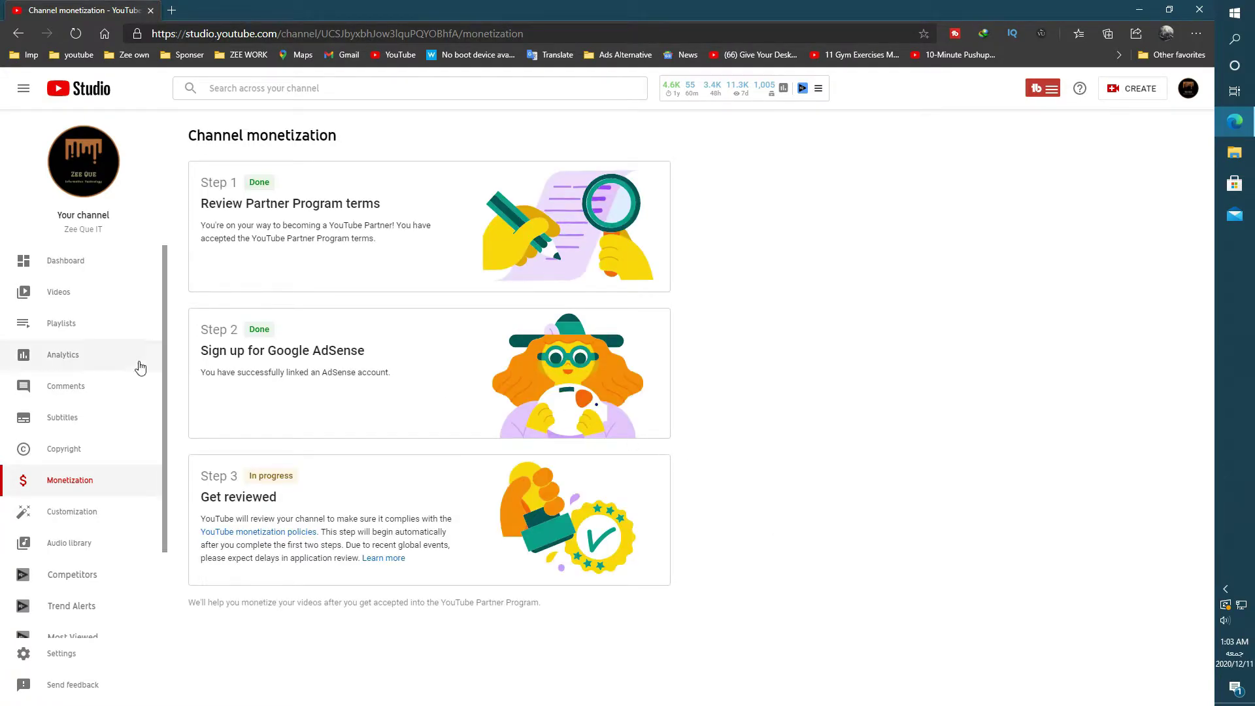
Verify the AdSense sign-up step 2 now shows Done on the monetization page
{"action": "left_click_drag", "start_coordinate": [279, 333], "coordinate": [230, 330]}
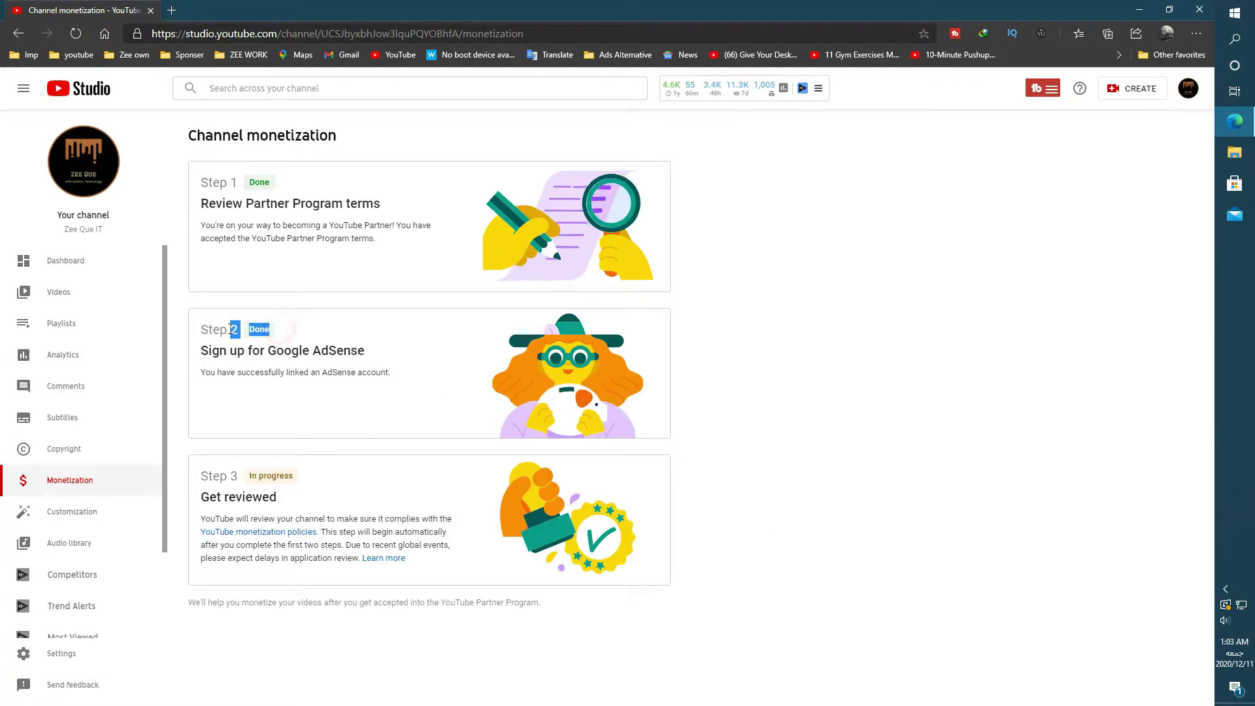
{"action": "left_click", "coordinate": [310, 334]}
Open the YouTube channel monetization policies article in a new tab, read through it, and return
{"action": "right_click", "coordinate": [259, 532]}
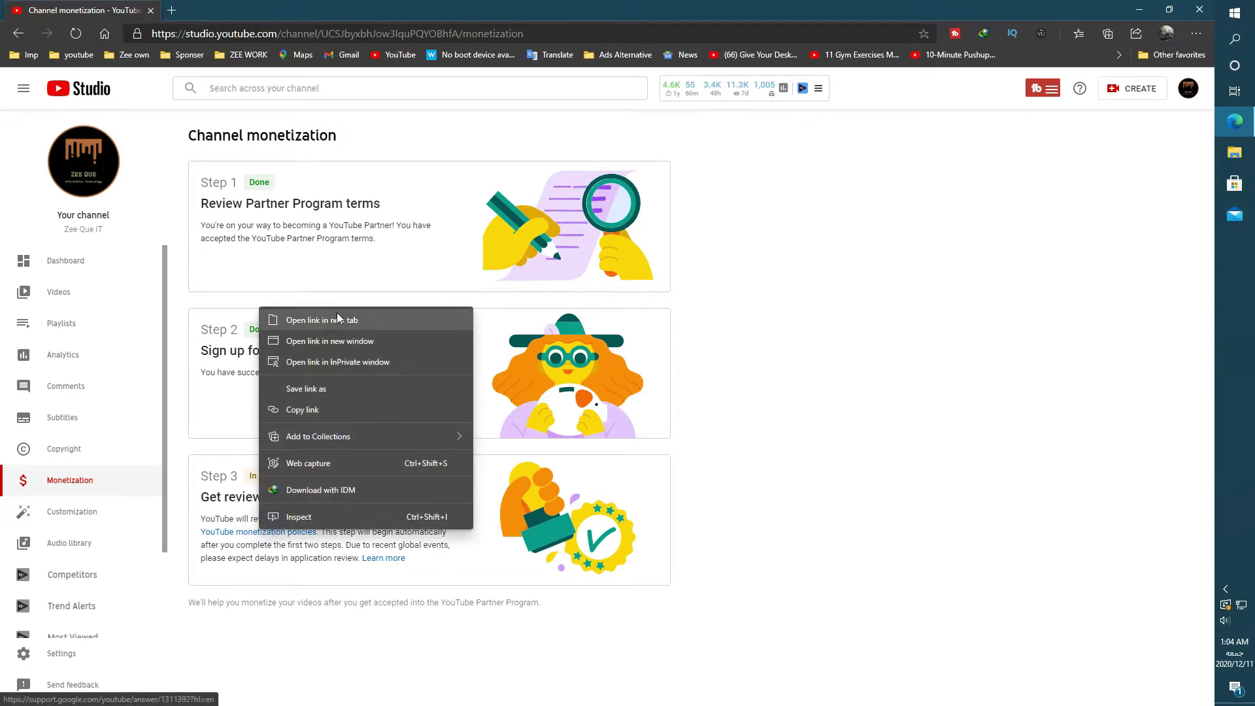
{"action": "left_click", "coordinate": [336, 316]}
{"action": "key", "text": "ctrl+Tab"}
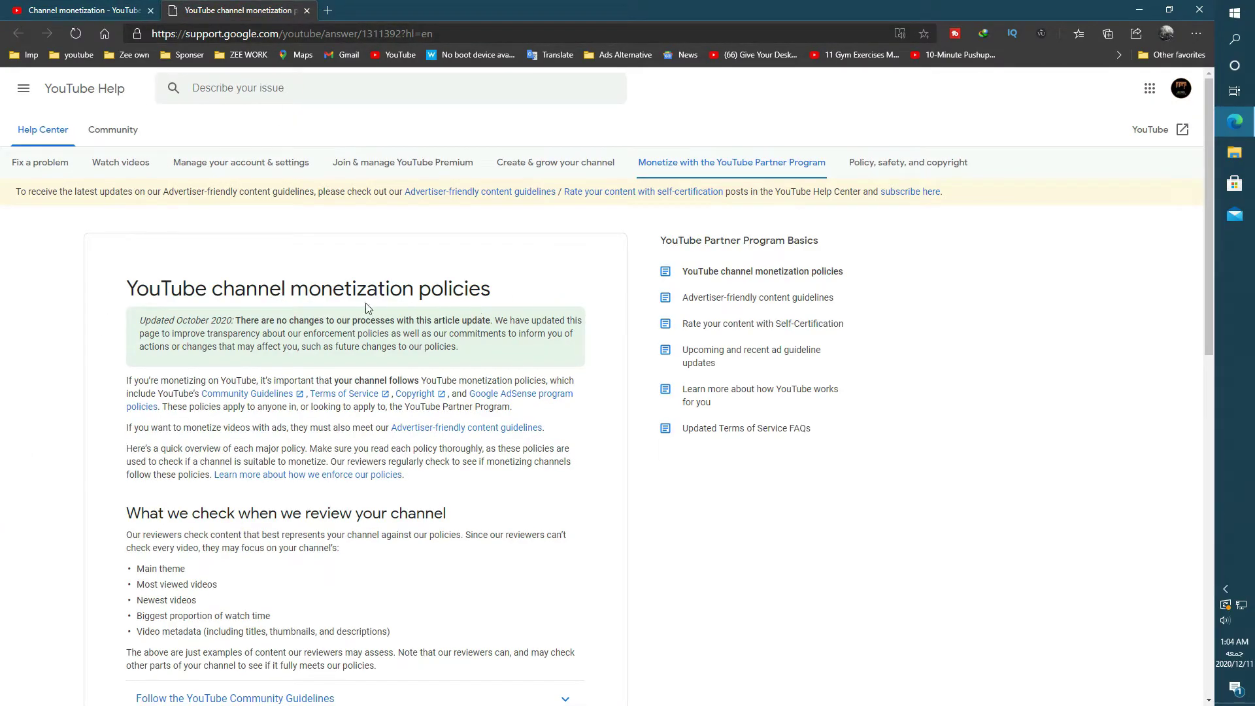
{"action": "scroll", "coordinate": [370, 308], "scroll_direction": "down", "scroll_amount": 6}
{"action": "scroll", "coordinate": [430, 321], "scroll_direction": "down", "scroll_amount": 6}
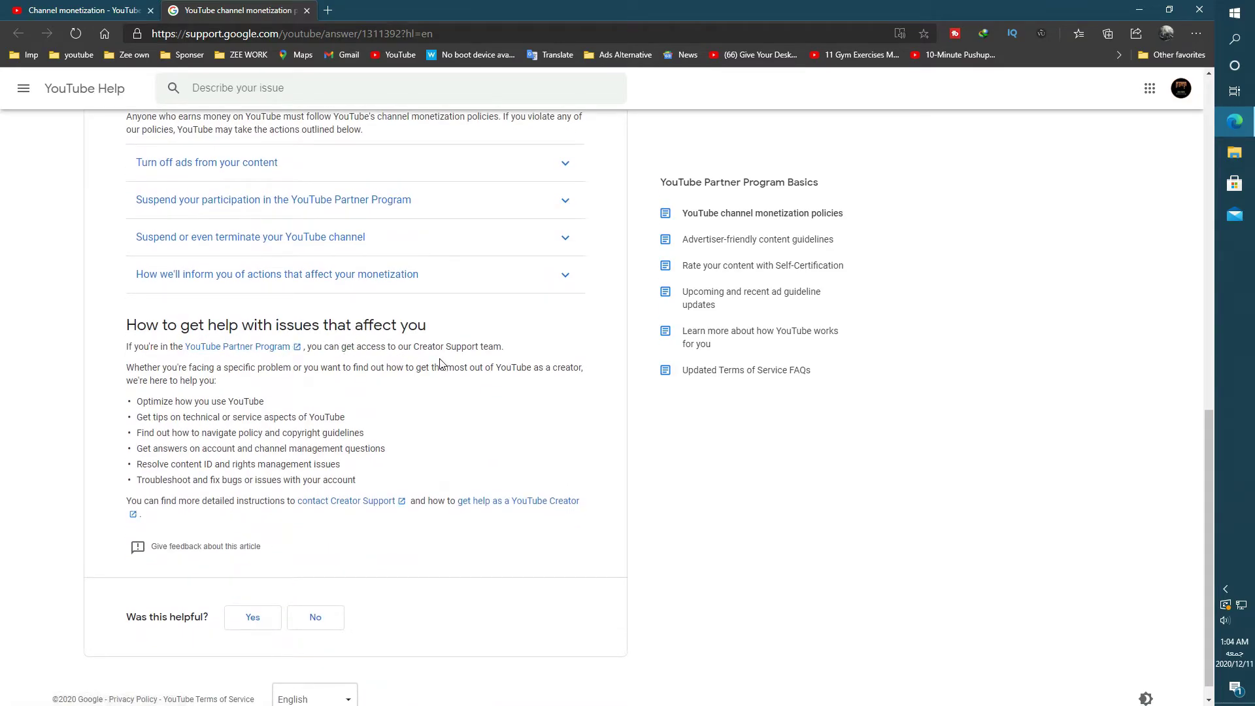
{"action": "scroll", "coordinate": [440, 364], "scroll_direction": "up", "scroll_amount": 4}
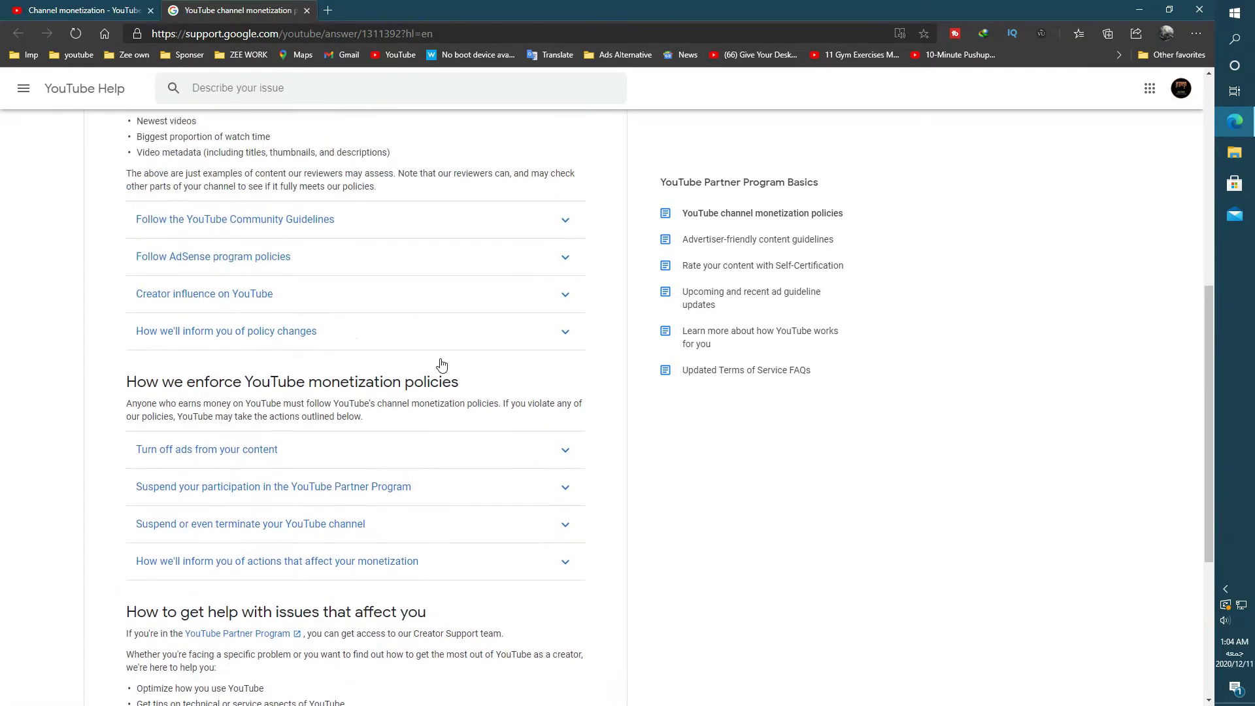
{"action": "scroll", "coordinate": [440, 364], "scroll_direction": "up", "scroll_amount": 7}
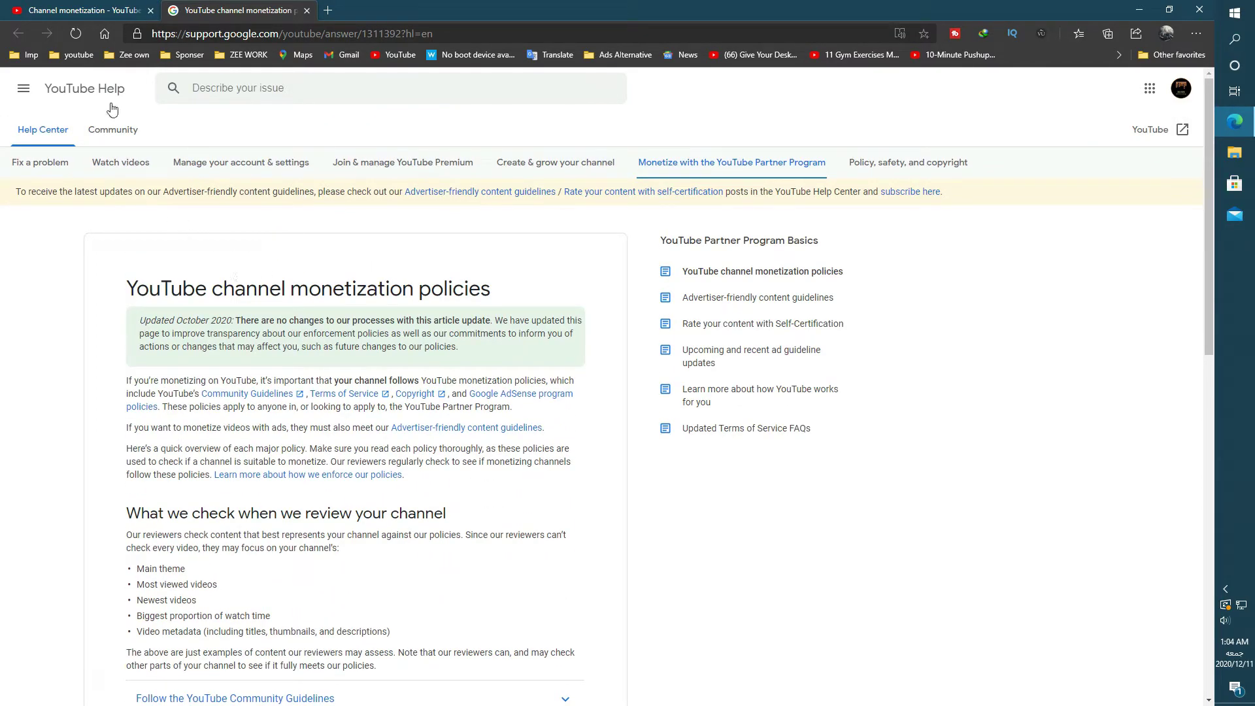
{"action": "left_click", "coordinate": [71, 6]}
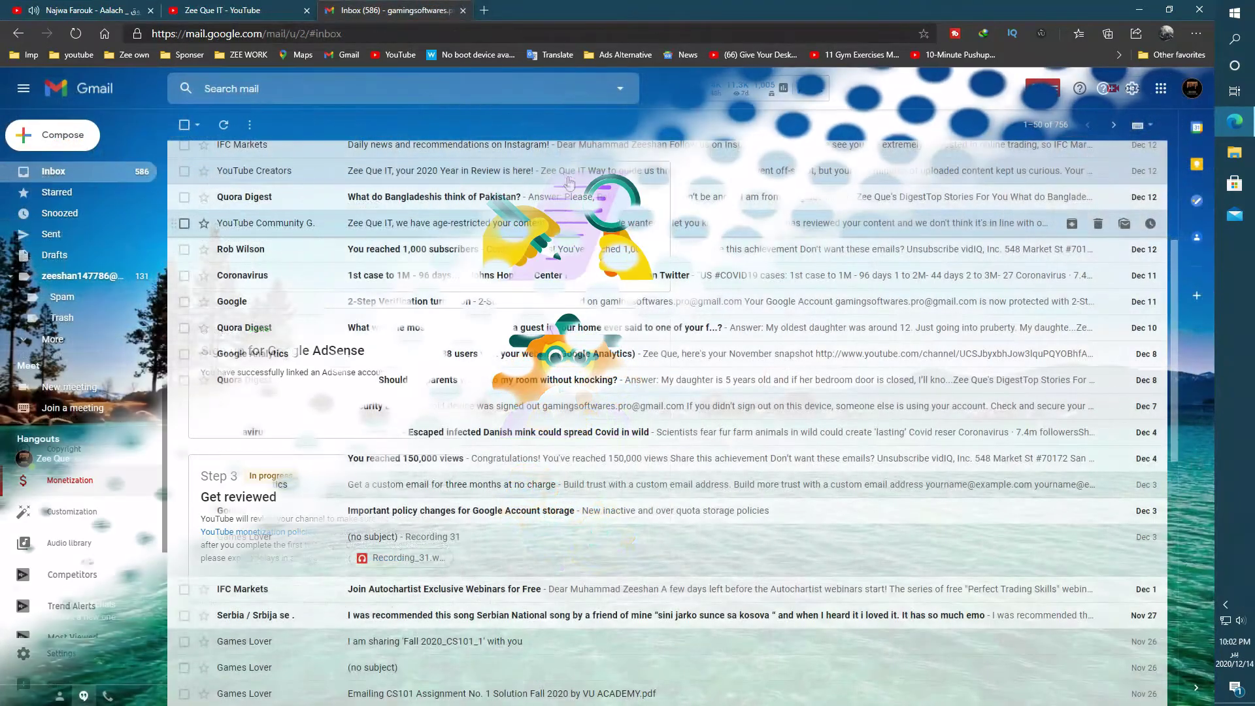
Open the 2020 Year in Review email and scroll down through its channel statistics
{"action": "left_click", "coordinate": [551, 175]}
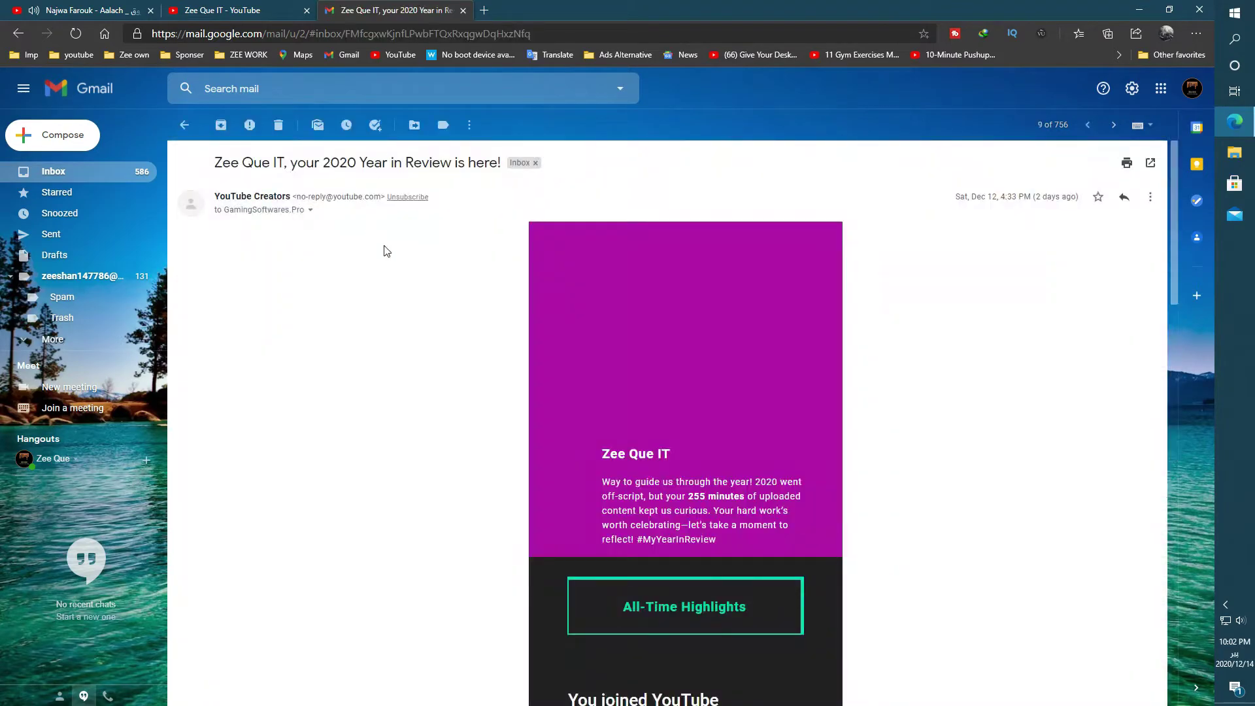
{"action": "scroll", "coordinate": [786, 269], "scroll_direction": "down", "scroll_amount": 5}
{"action": "scroll", "coordinate": [680, 351], "scroll_direction": "up", "scroll_amount": 5}
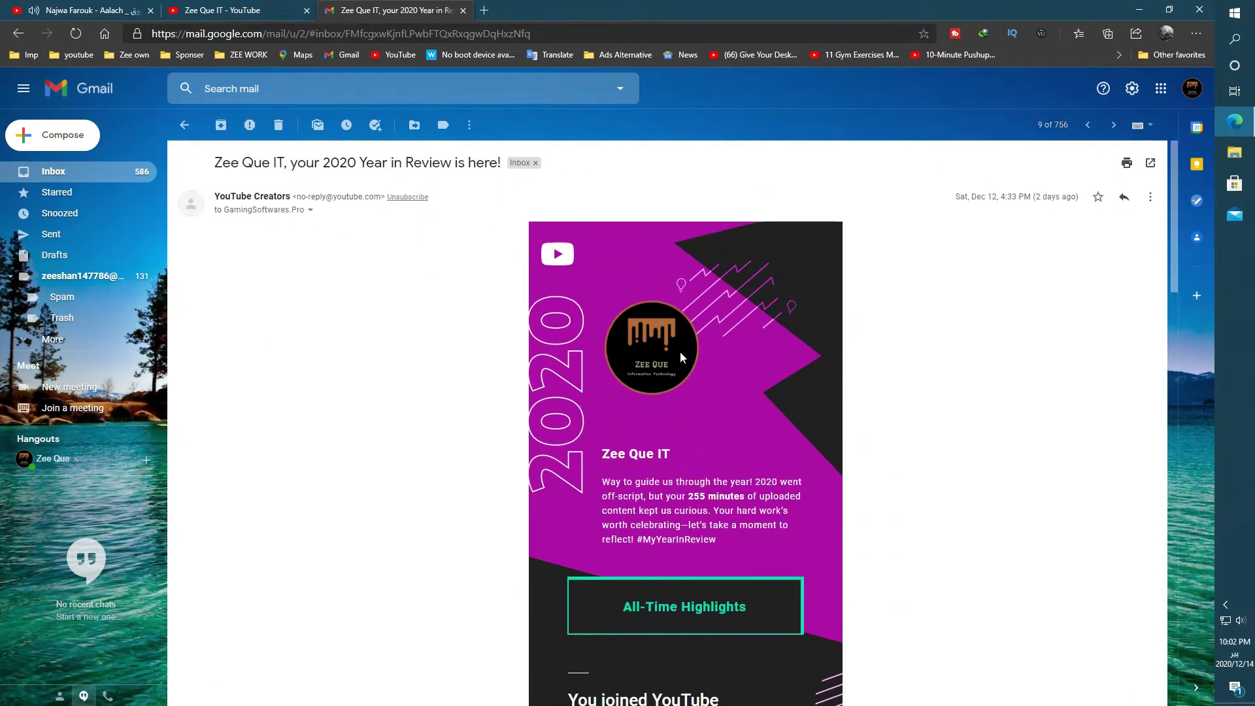
{"action": "scroll", "coordinate": [635, 355], "scroll_direction": "down", "scroll_amount": 3}
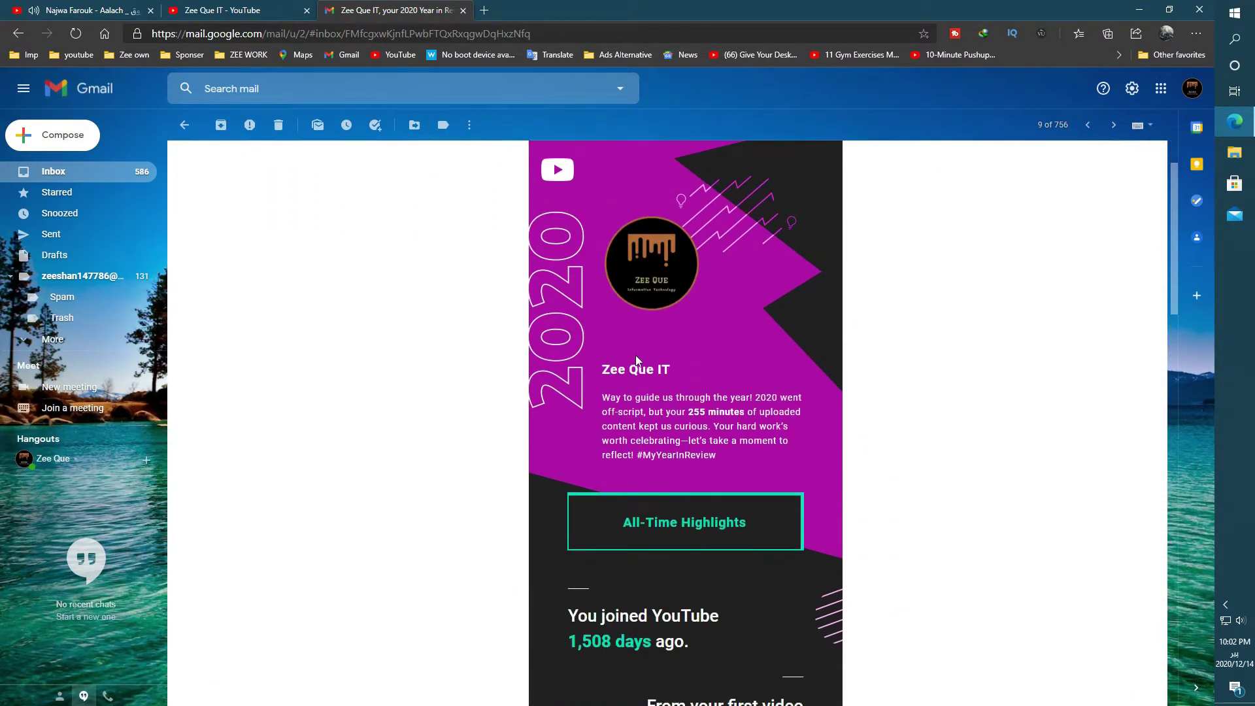
{"action": "scroll", "coordinate": [634, 348], "scroll_direction": "up", "scroll_amount": 3}
{"action": "scroll", "coordinate": [593, 425], "scroll_direction": "down", "scroll_amount": 4}
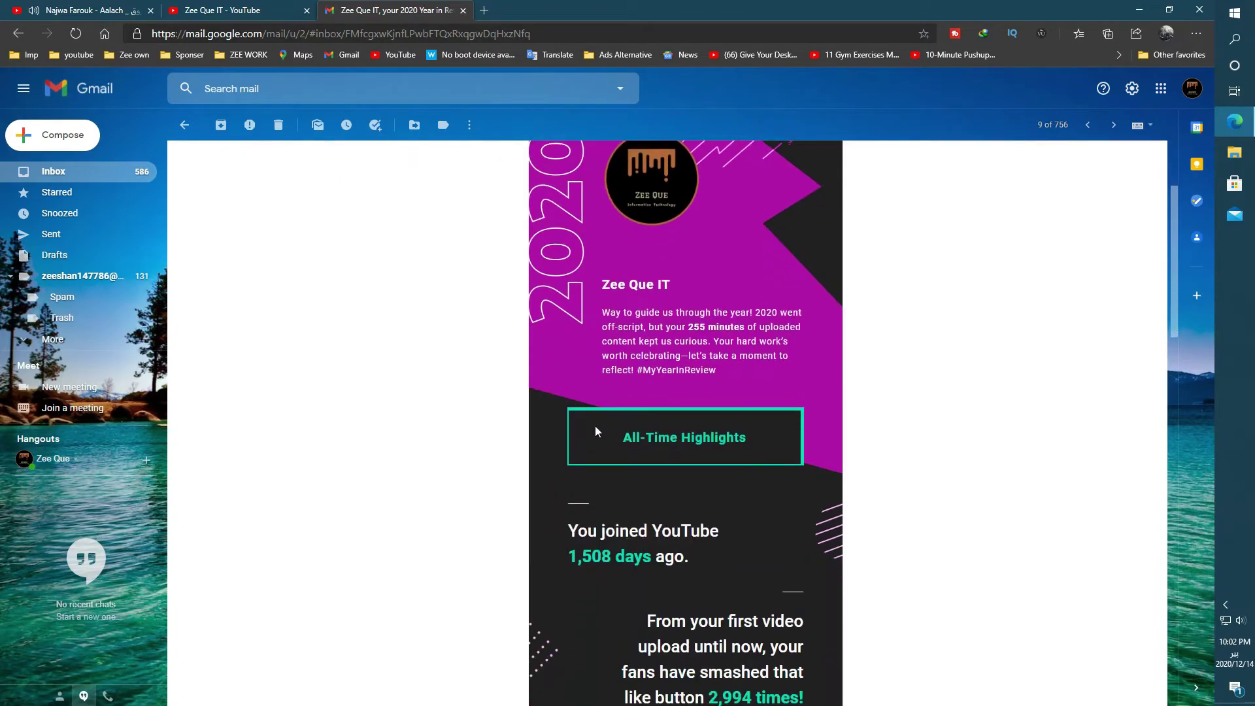
{"action": "scroll", "coordinate": [590, 429], "scroll_direction": "down", "scroll_amount": 1}
{"action": "scroll", "coordinate": [712, 364], "scroll_direction": "down", "scroll_amount": 1}
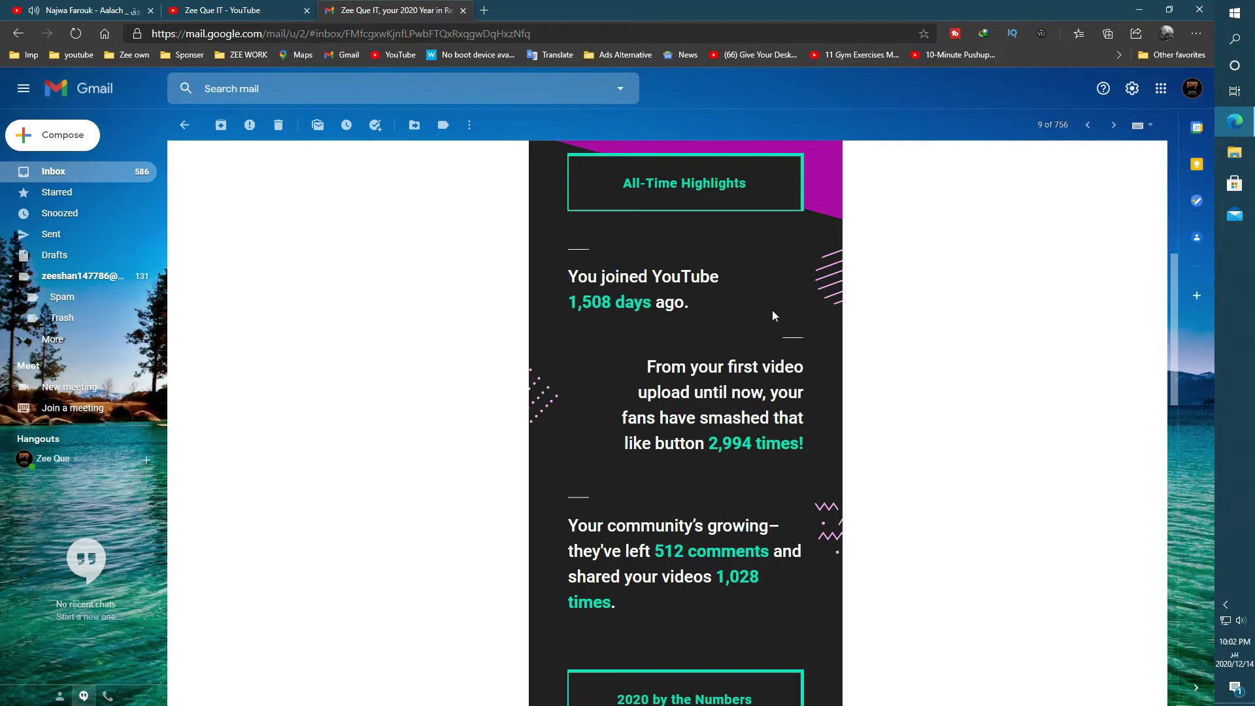
{"action": "scroll", "coordinate": [775, 316], "scroll_direction": "down", "scroll_amount": 1}
{"action": "scroll", "coordinate": [801, 316], "scroll_direction": "down", "scroll_amount": 1}
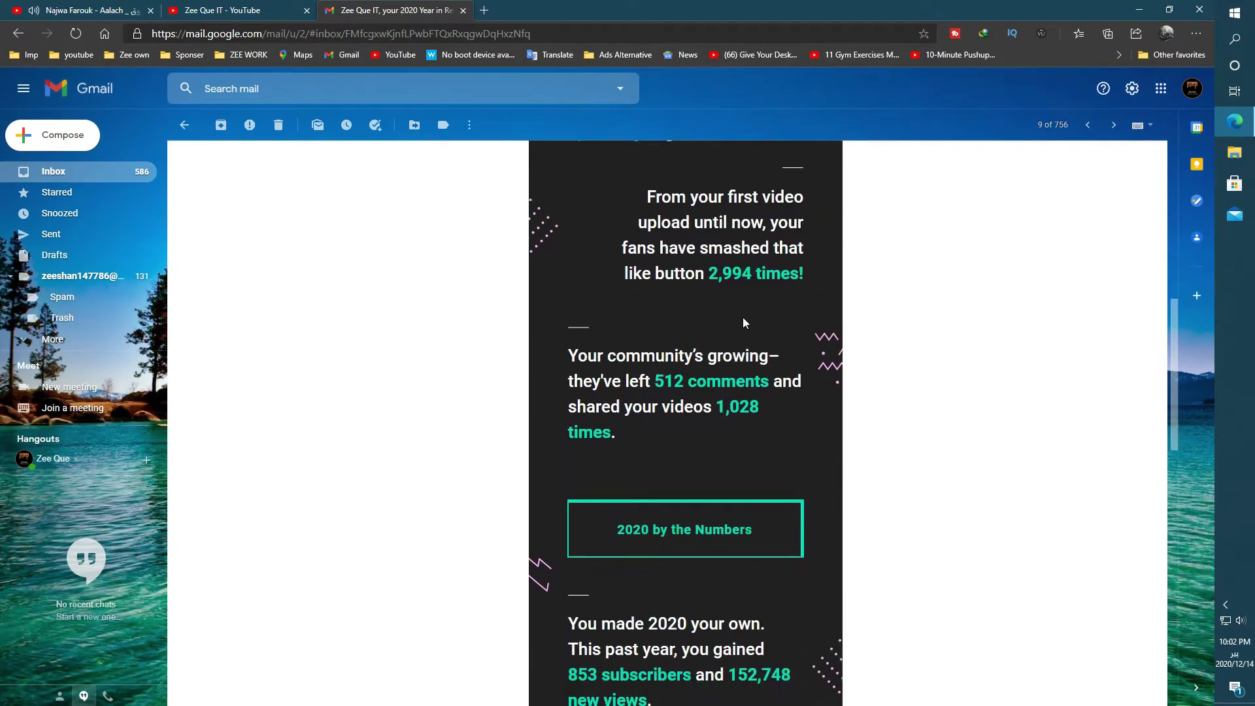
{"action": "scroll", "coordinate": [742, 317], "scroll_direction": "down", "scroll_amount": 1}
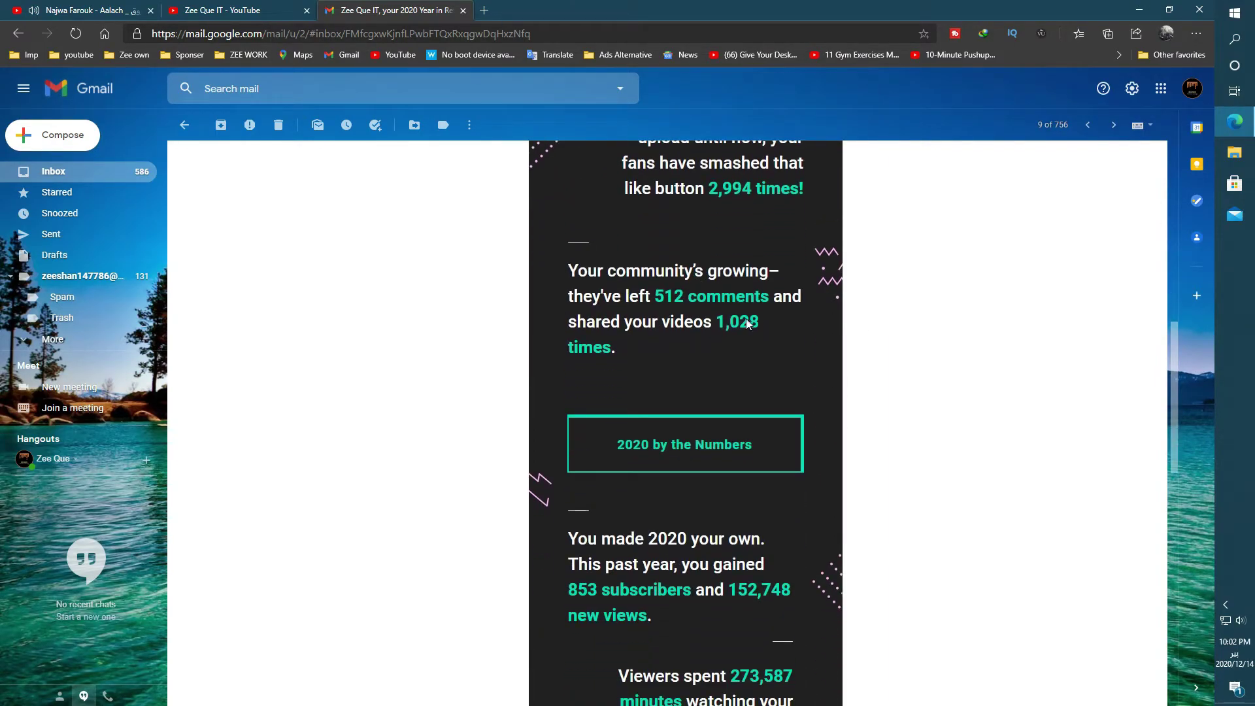
{"action": "scroll", "coordinate": [644, 314], "scroll_direction": "down", "scroll_amount": 1}
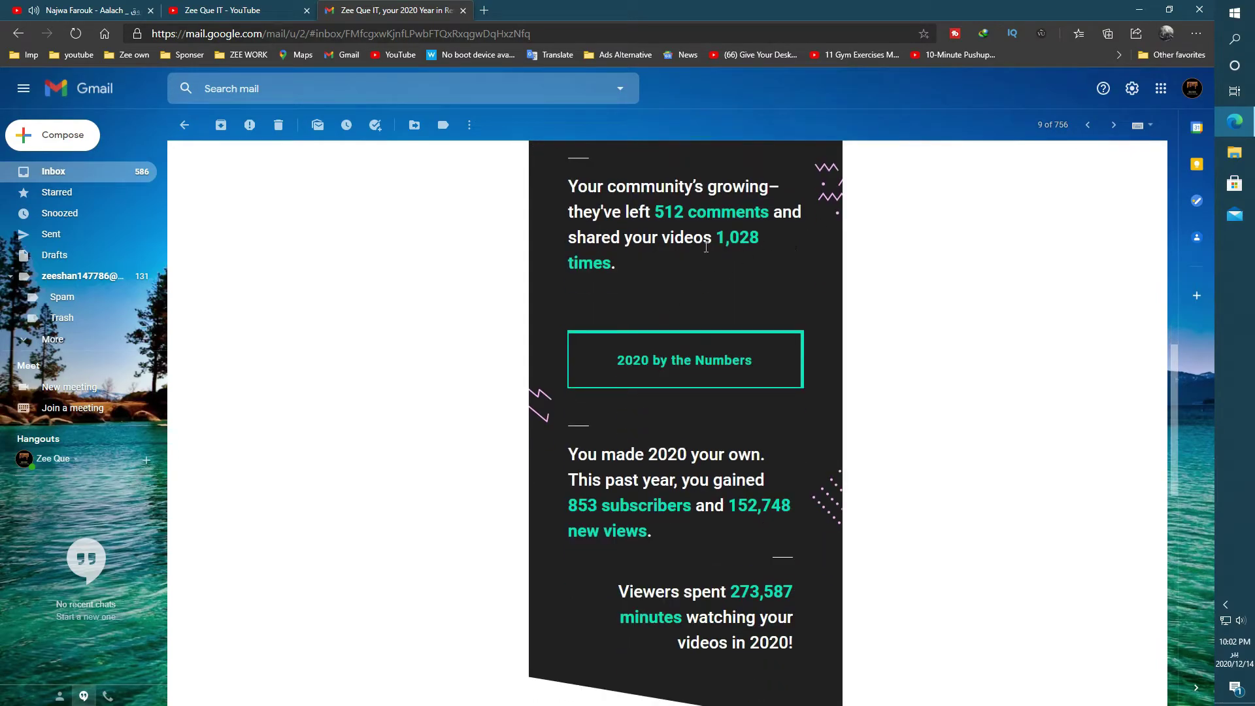
{"action": "scroll", "coordinate": [757, 255], "scroll_direction": "down", "scroll_amount": 1}
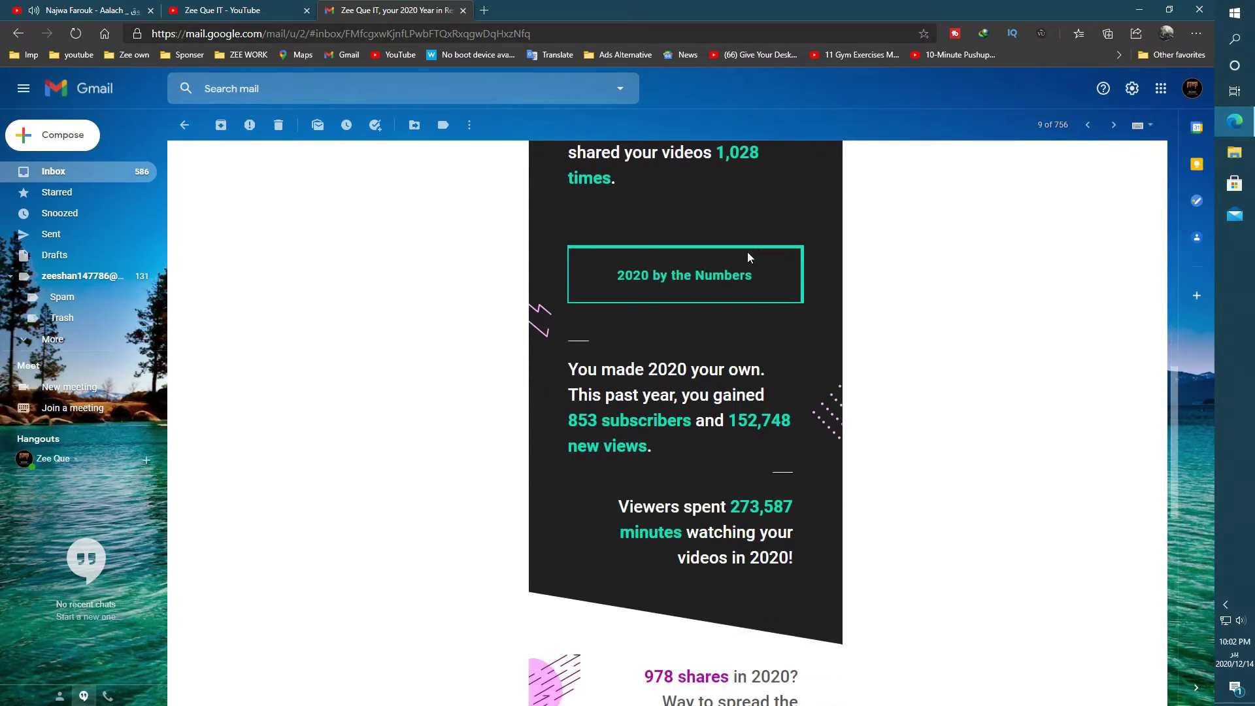
{"action": "scroll", "coordinate": [566, 261], "scroll_direction": "down", "scroll_amount": 1}
{"action": "scroll", "coordinate": [715, 270], "scroll_direction": "up", "scroll_amount": 3}
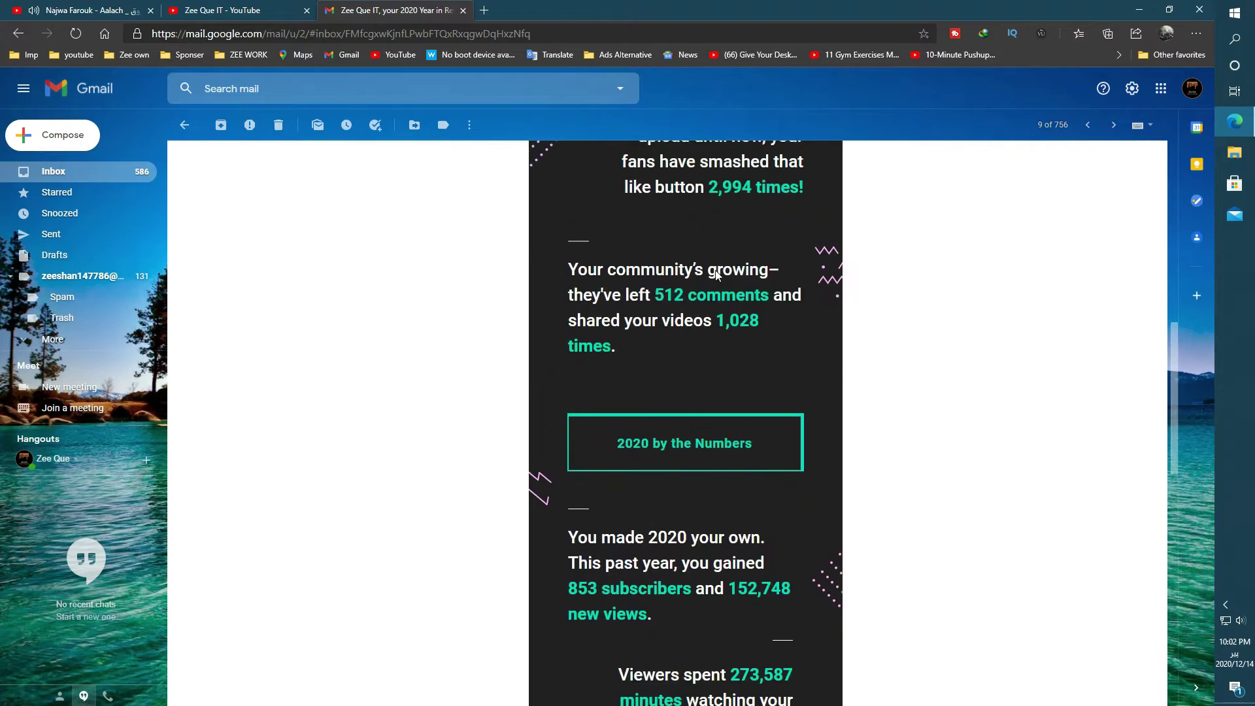
{"action": "scroll", "coordinate": [543, 327], "scroll_direction": "down", "scroll_amount": 1}
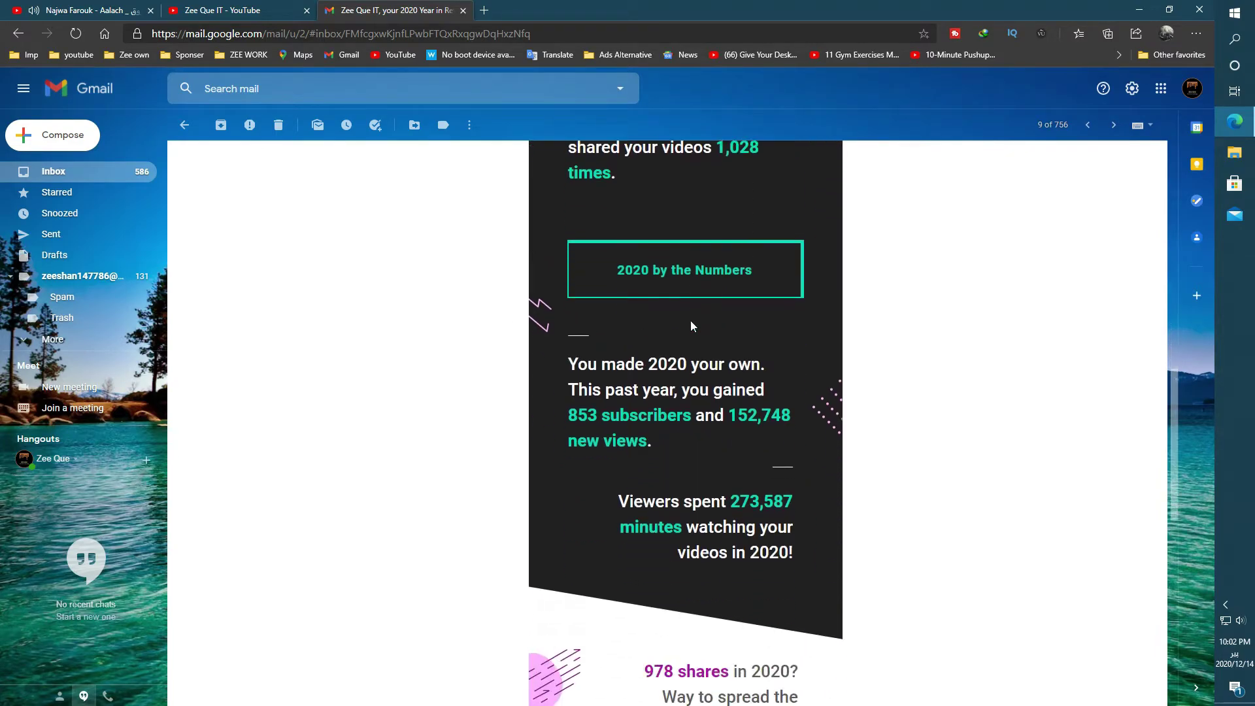
{"action": "scroll", "coordinate": [693, 325], "scroll_direction": "down", "scroll_amount": 1}
{"action": "scroll", "coordinate": [708, 264], "scroll_direction": "down", "scroll_amount": 1}
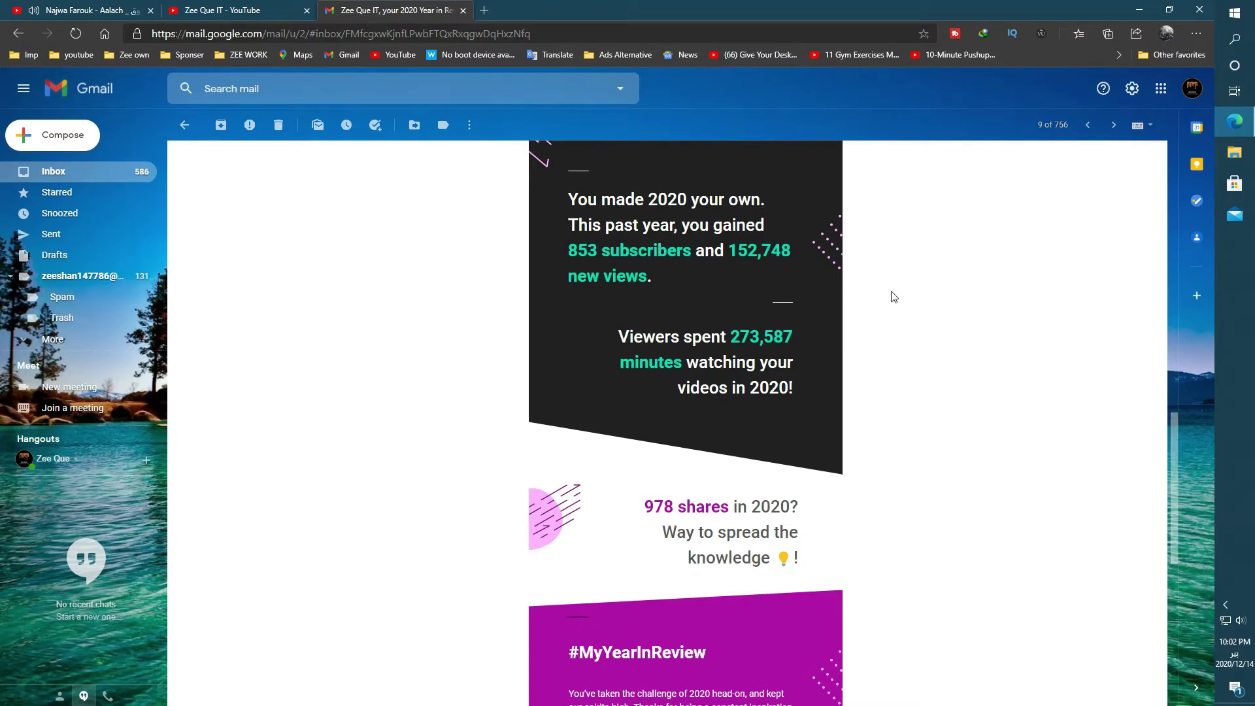
{"action": "scroll", "coordinate": [636, 343], "scroll_direction": "down", "scroll_amount": 2}
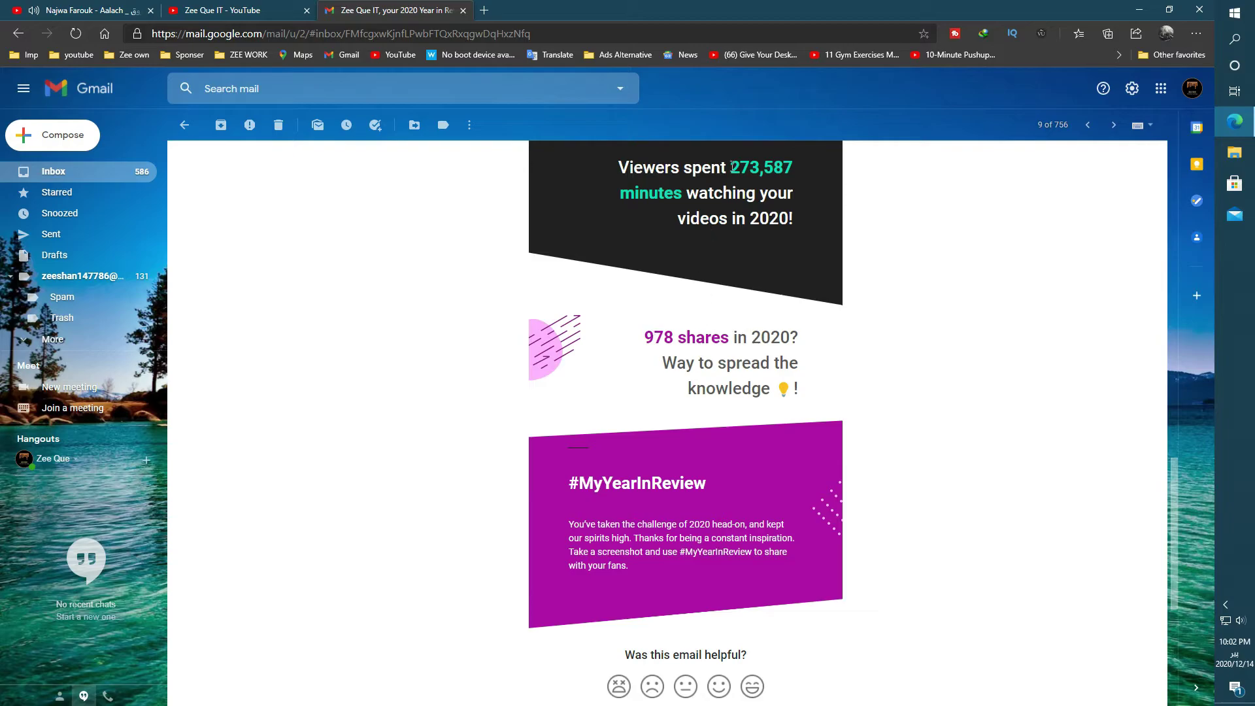
Highlight the watch-time paragraph, 978 shares and MyYearInReview heading, then scroll back up
{"action": "triple_click", "coordinate": [799, 182]}
{"action": "left_click", "coordinate": [633, 348]}
{"action": "scroll", "coordinate": [680, 334], "scroll_direction": "down", "scroll_amount": 1}
{"action": "left_click_drag", "start_coordinate": [639, 251], "coordinate": [723, 254]}
{"action": "left_click", "coordinate": [877, 271]}
{"action": "scroll", "coordinate": [935, 276], "scroll_direction": "down", "scroll_amount": 2}
{"action": "scroll", "coordinate": [934, 276], "scroll_direction": "down", "scroll_amount": 2}
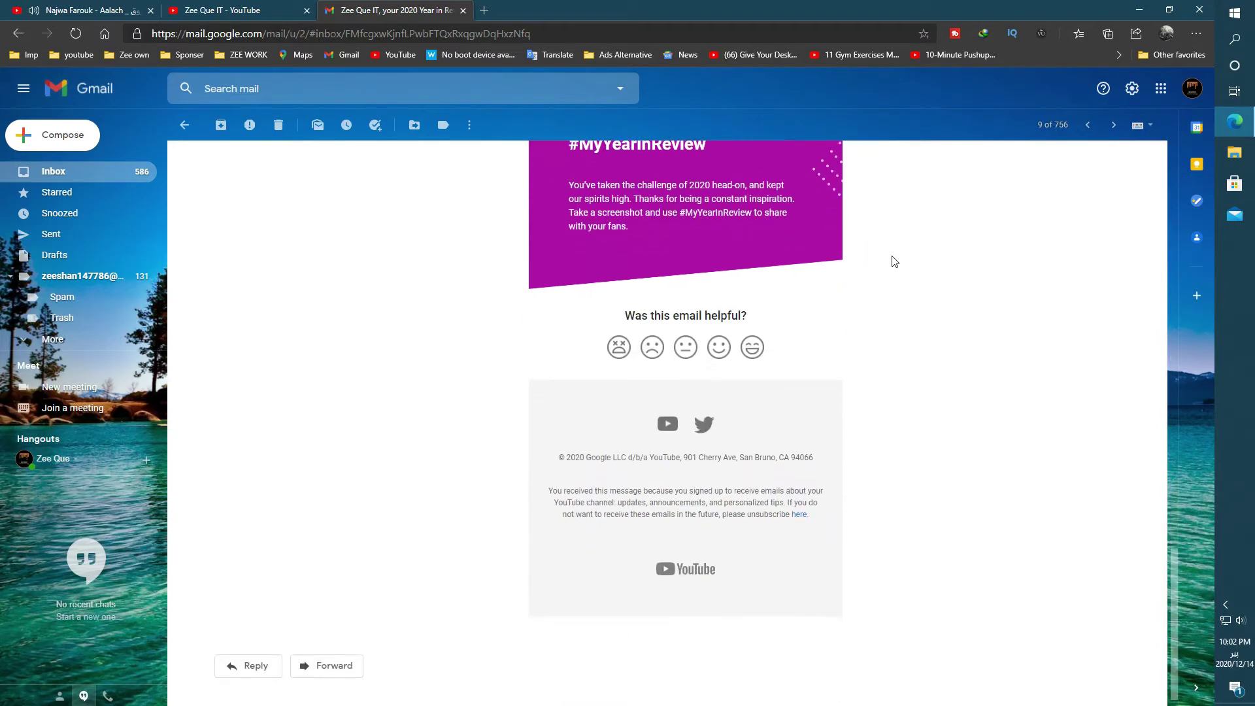
{"action": "scroll", "coordinate": [513, 303], "scroll_direction": "up", "scroll_amount": 3}
{"action": "left_click_drag", "start_coordinate": [716, 318], "coordinate": [584, 317]}
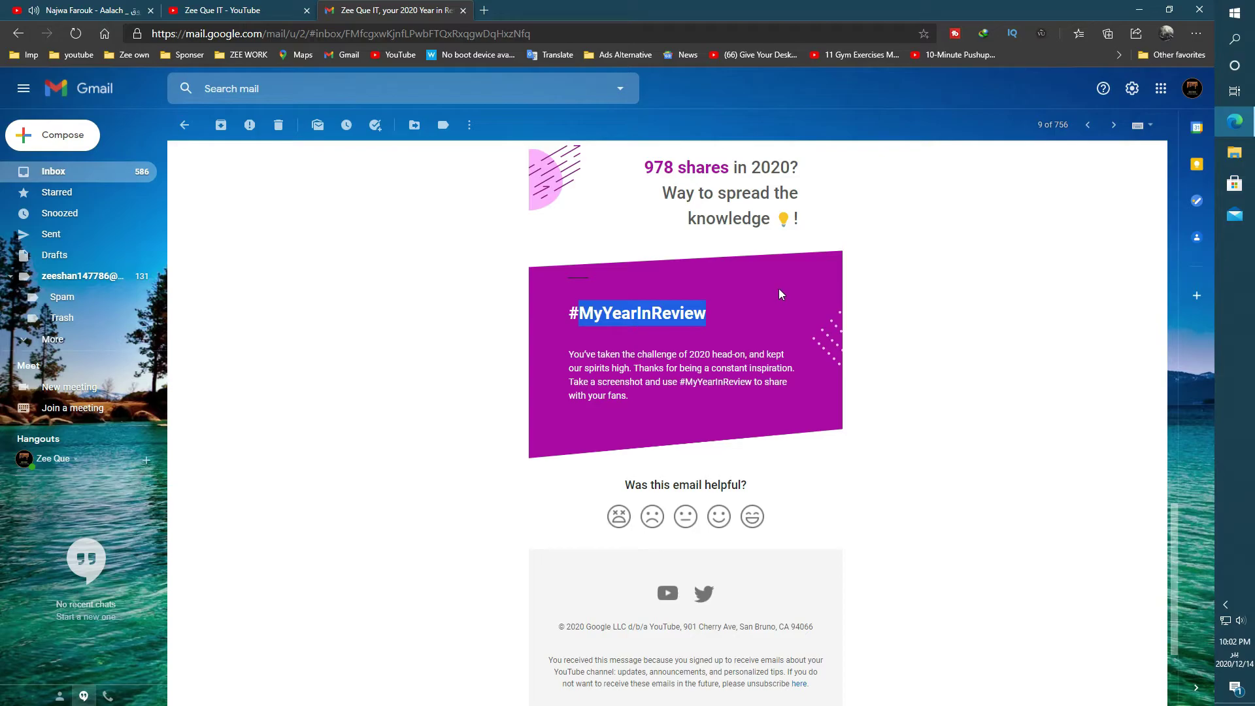
{"action": "scroll", "coordinate": [752, 288], "scroll_direction": "down", "scroll_amount": 1}
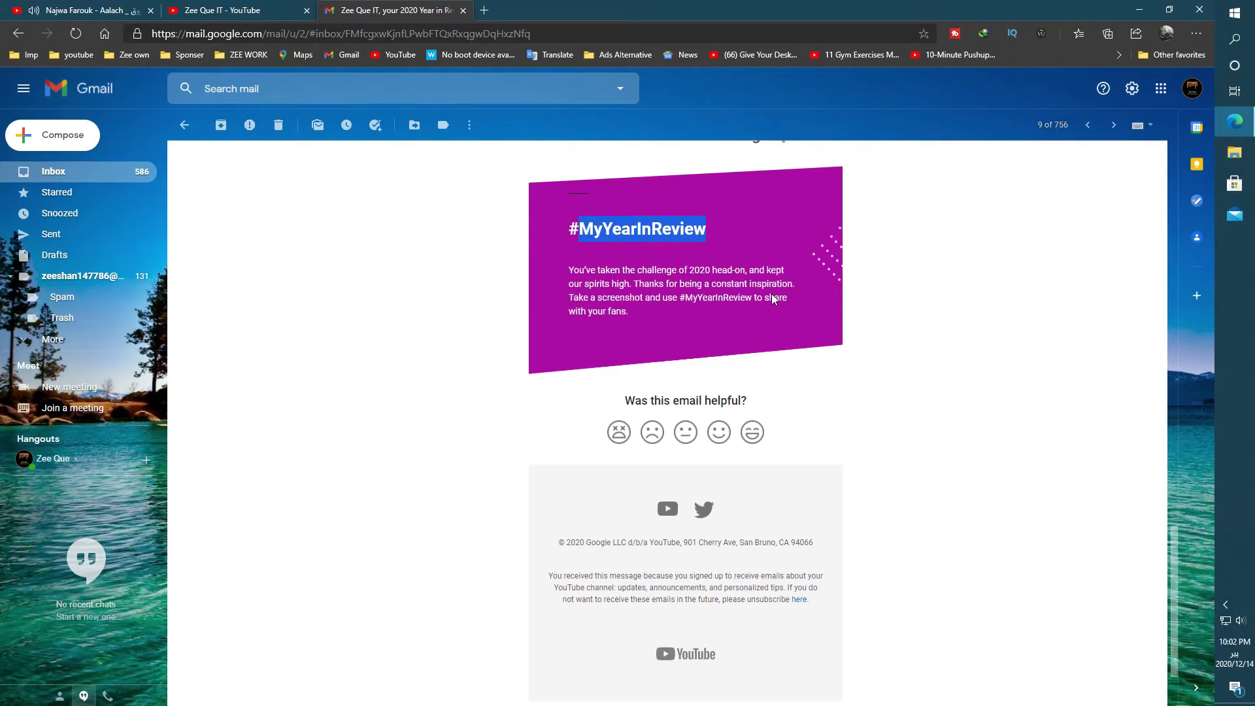
{"action": "scroll", "coordinate": [788, 297], "scroll_direction": "down", "scroll_amount": 2}
{"action": "scroll", "coordinate": [790, 291], "scroll_direction": "up", "scroll_amount": 20}
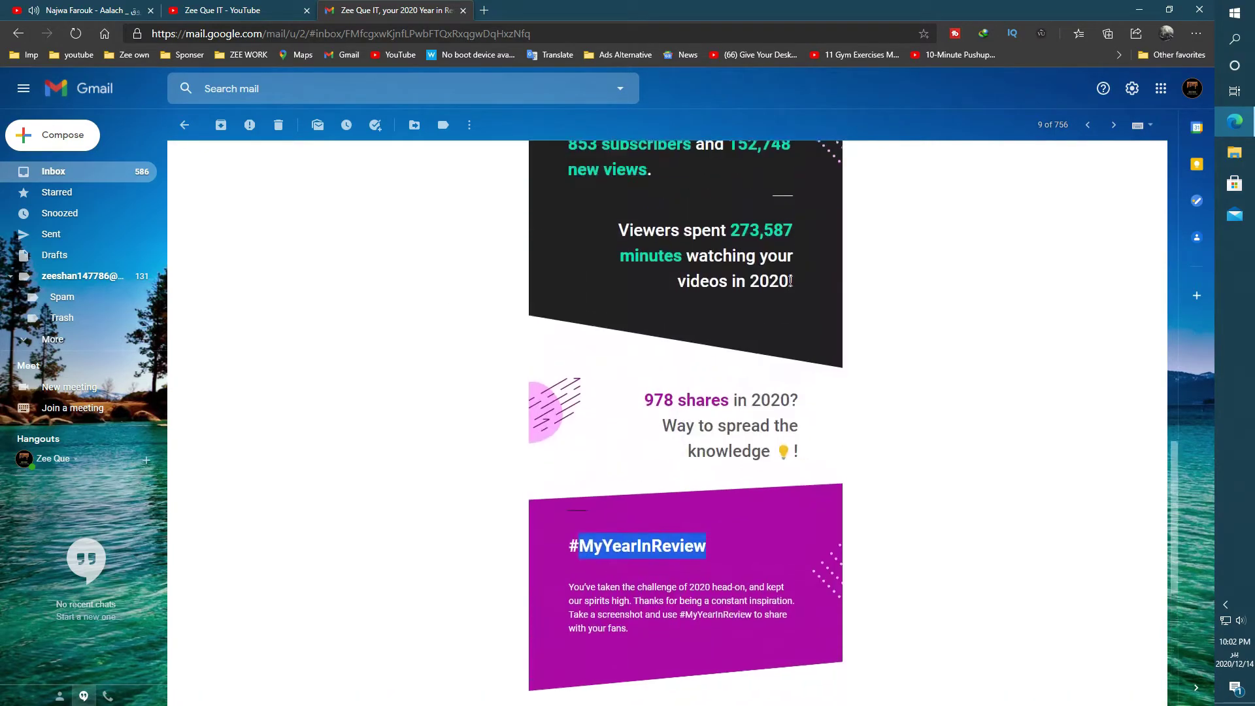
{"action": "scroll", "coordinate": [791, 286], "scroll_direction": "up", "scroll_amount": 4}
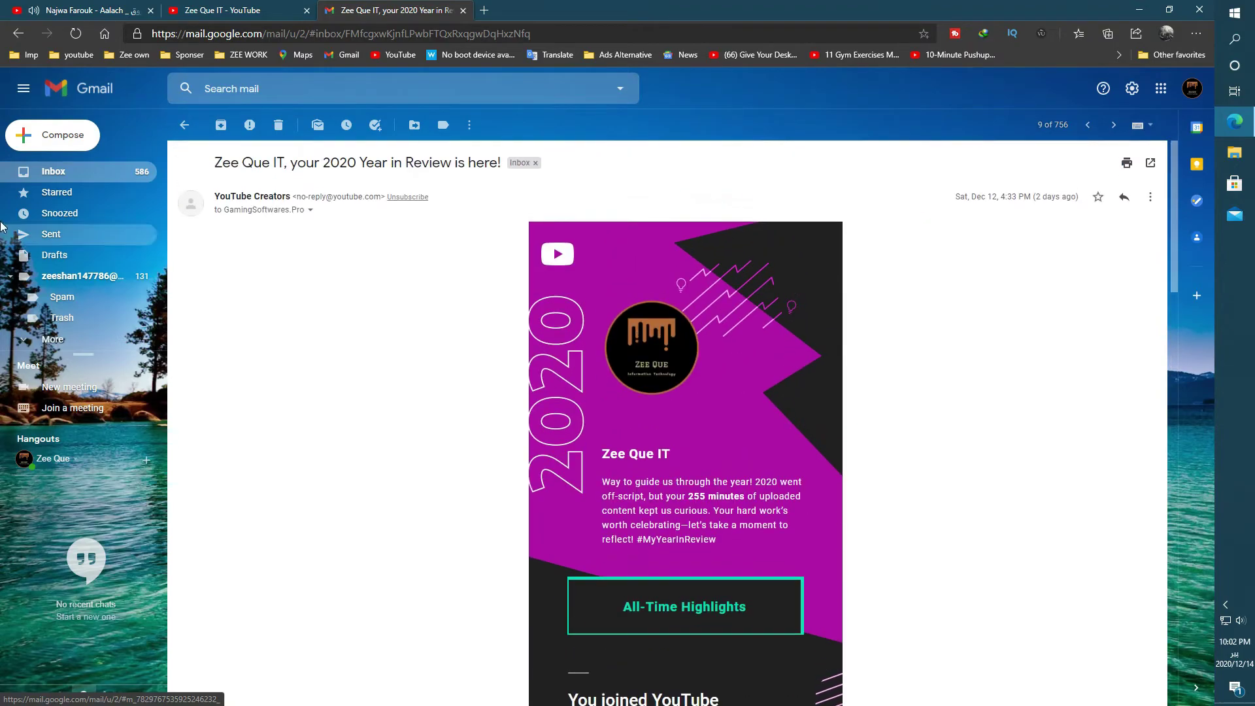
Go back to the inbox and read through the 'Congratulations -- you've been approved' email
{"action": "left_click", "coordinate": [185, 128]}
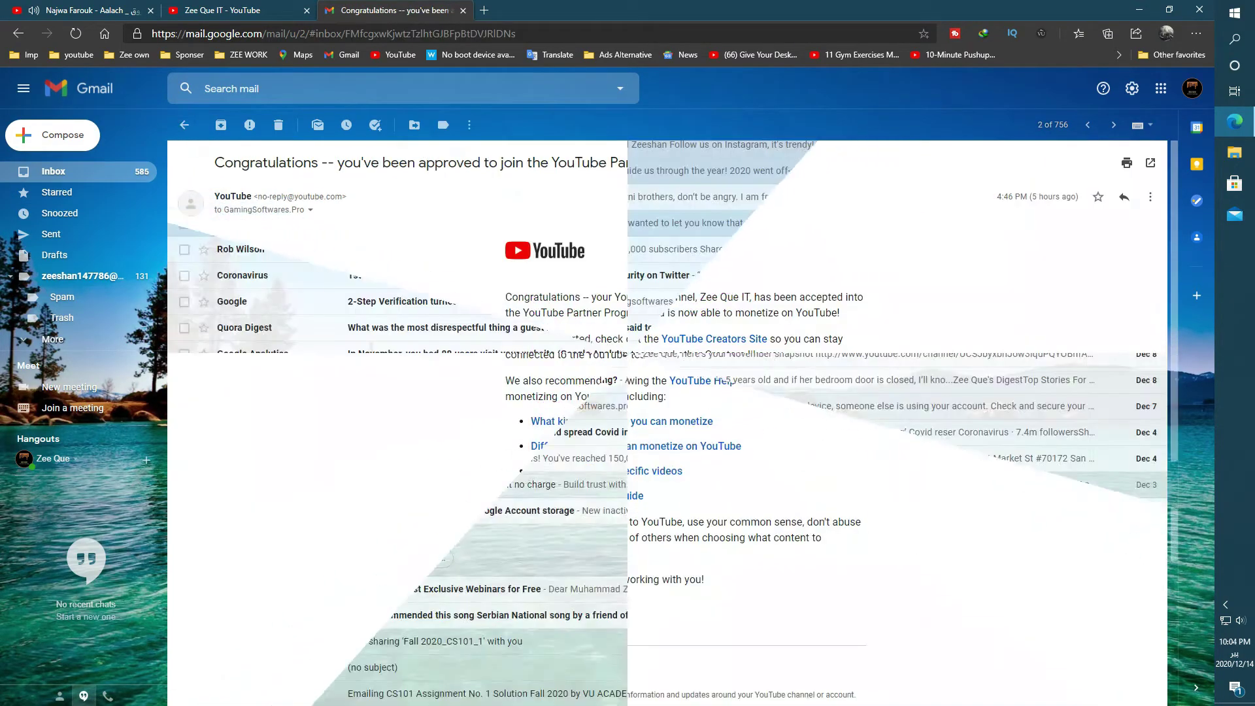
{"action": "scroll", "coordinate": [502, 306], "scroll_direction": "down", "scroll_amount": 1}
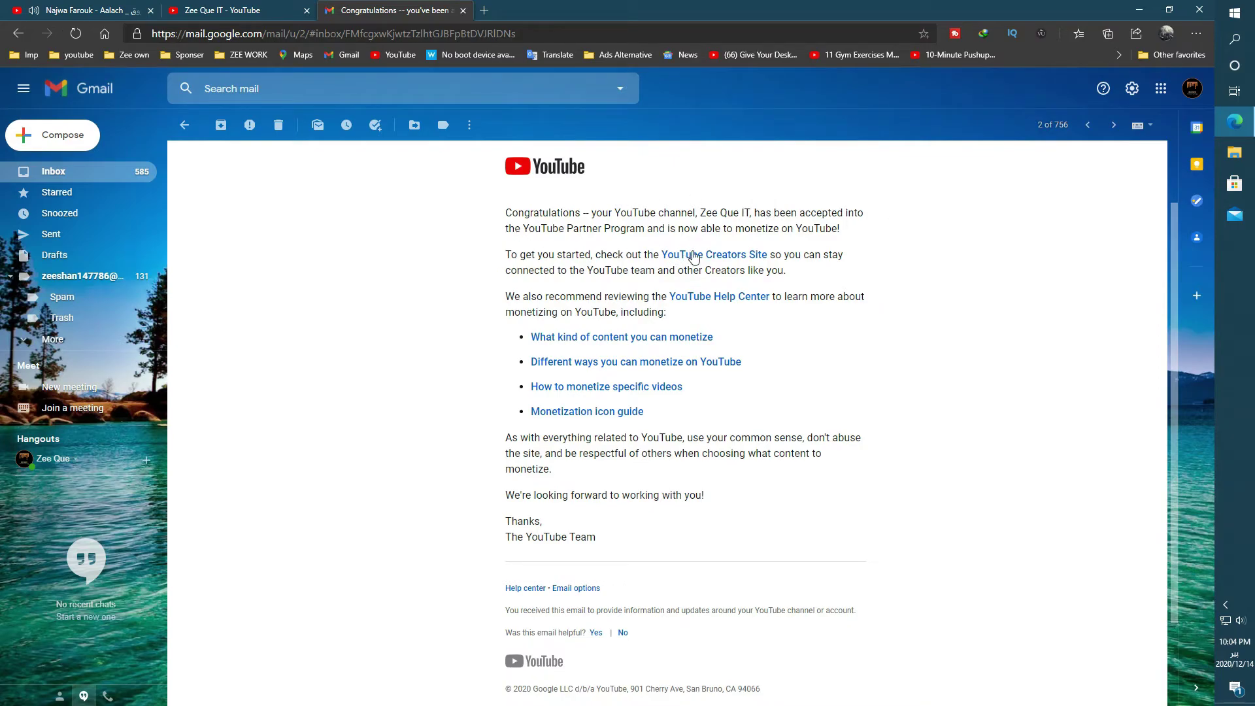
{"action": "scroll", "coordinate": [654, 243], "scroll_direction": "down", "scroll_amount": 3}
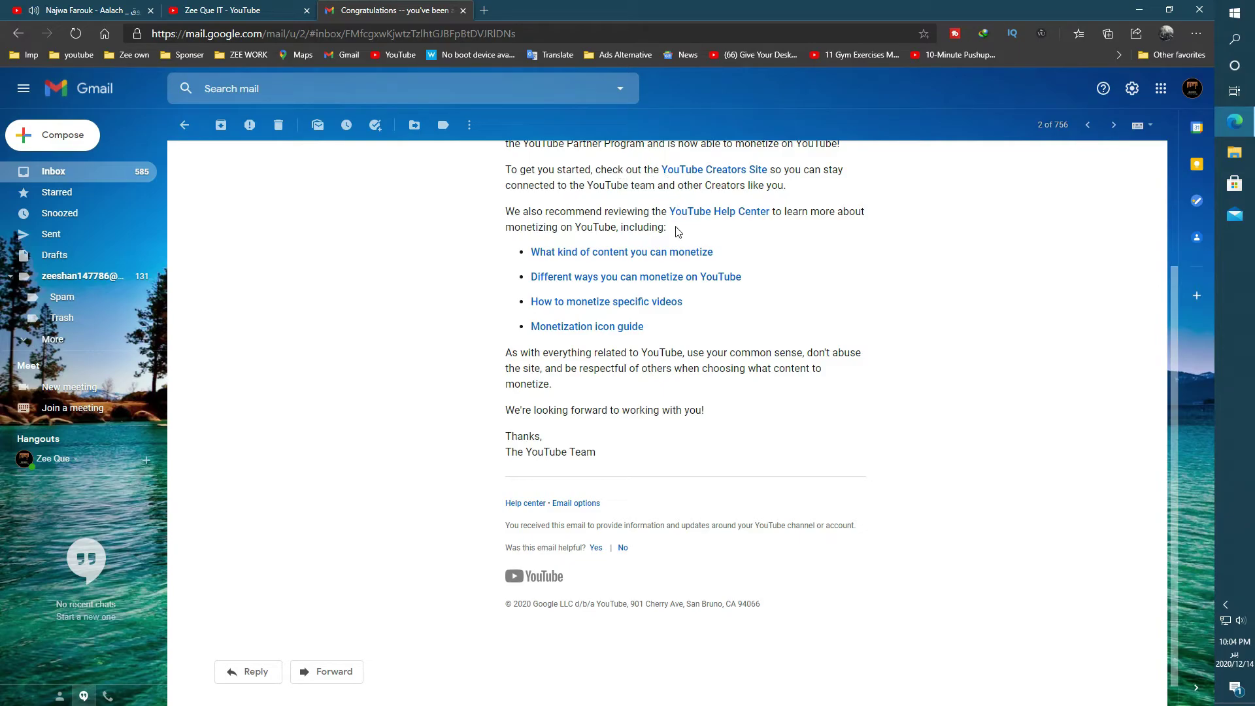
{"action": "scroll", "coordinate": [615, 246], "scroll_direction": "up", "scroll_amount": 3}
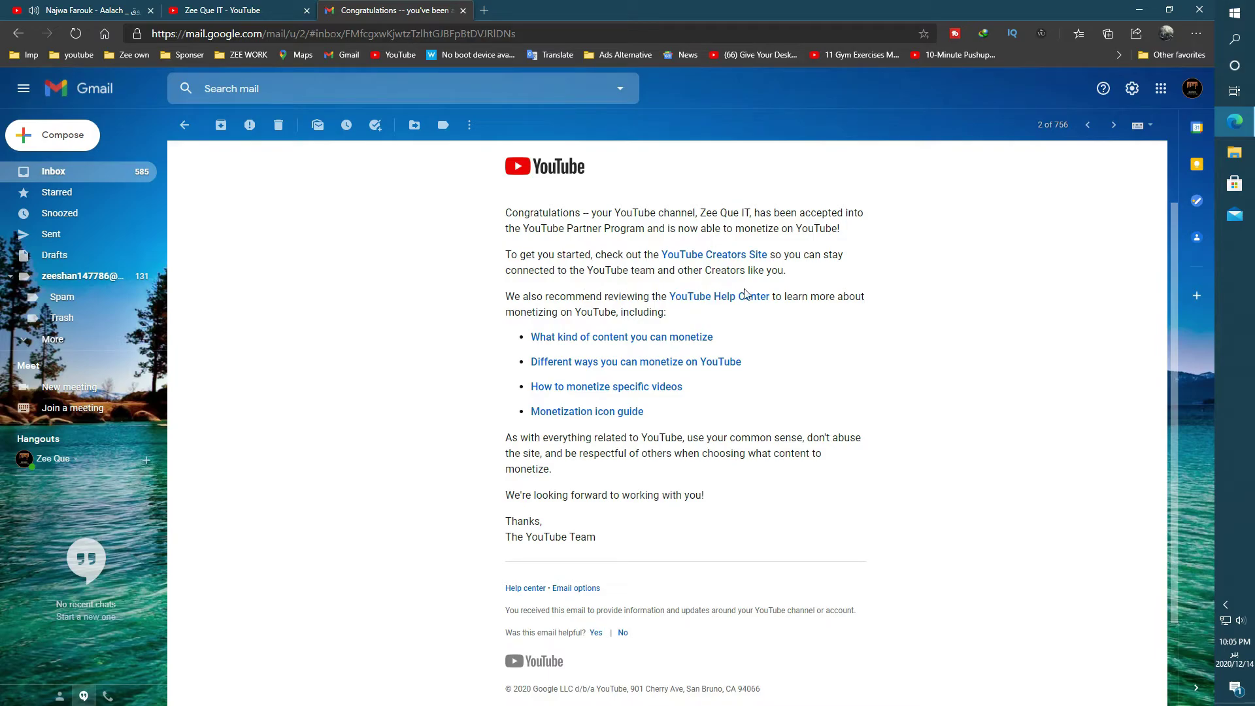
{"action": "scroll", "coordinate": [752, 284], "scroll_direction": "down", "scroll_amount": 3}
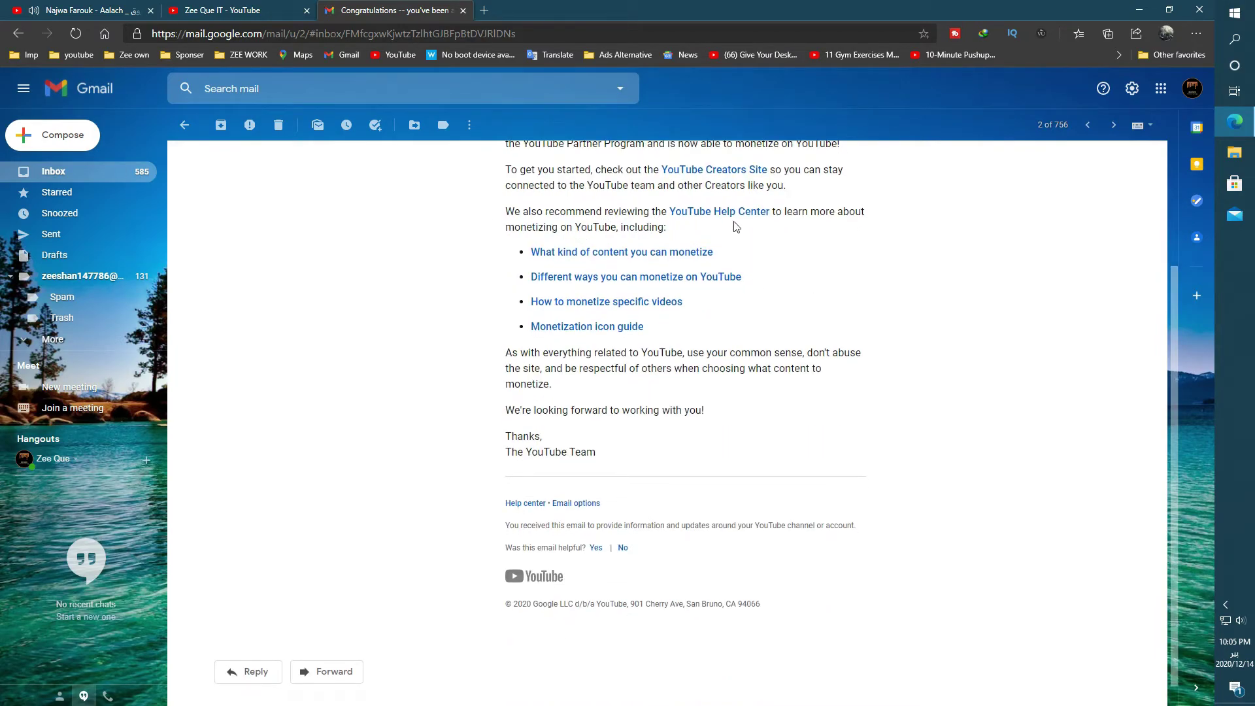
{"action": "scroll", "coordinate": [392, 258], "scroll_direction": "down", "scroll_amount": 1}
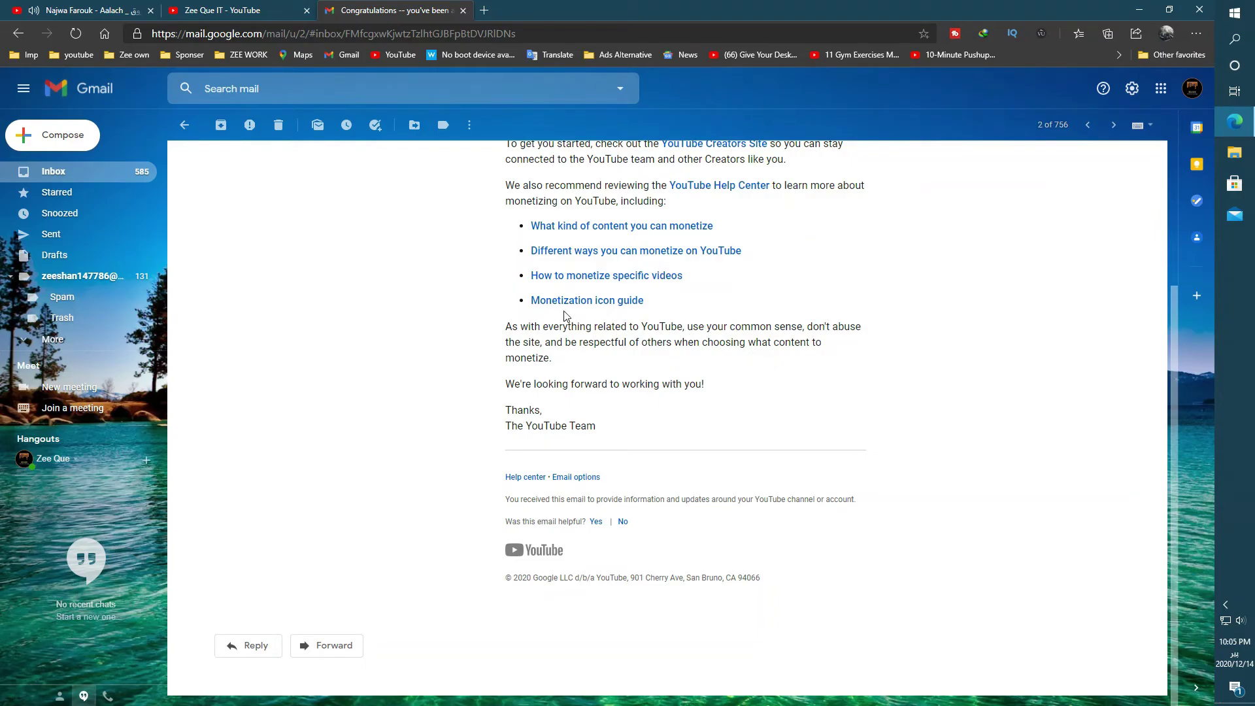
{"action": "scroll", "coordinate": [566, 316], "scroll_direction": "up", "scroll_amount": 3}
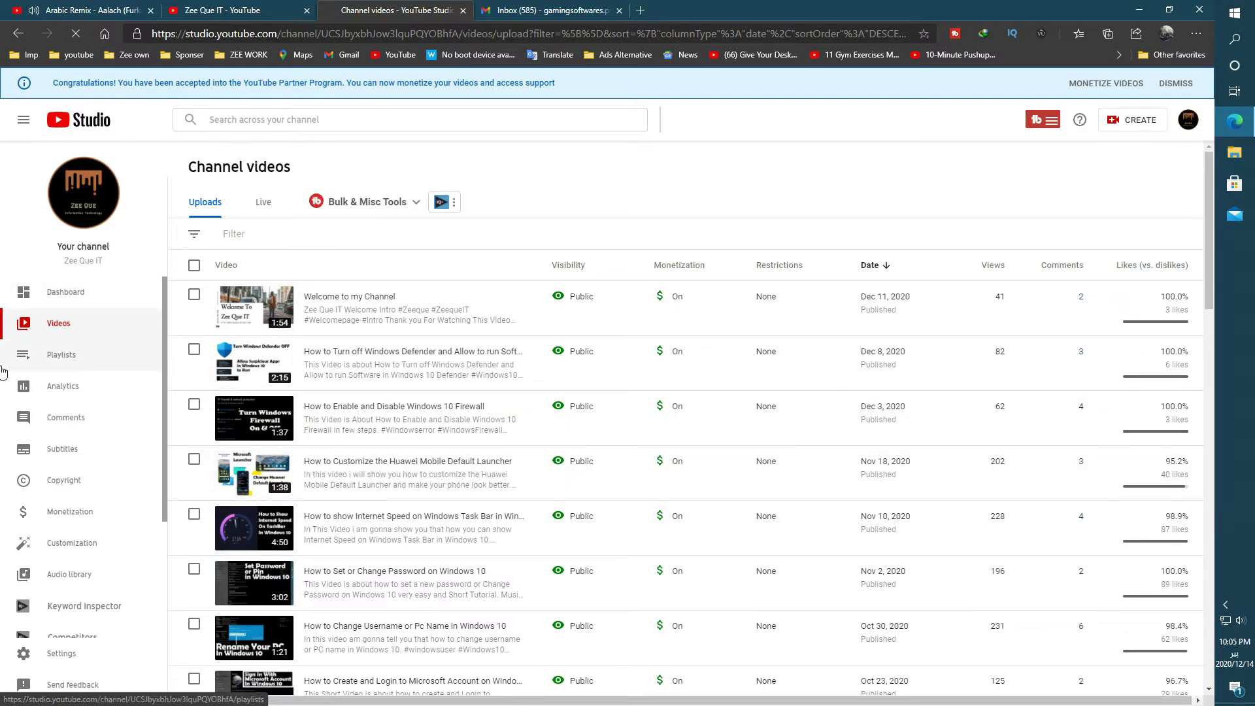
Check the Videos Monetization column, then view Monetization showing AdSense Active and its association date
{"action": "scroll", "coordinate": [44, 491], "scroll_direction": "down", "scroll_amount": 3}
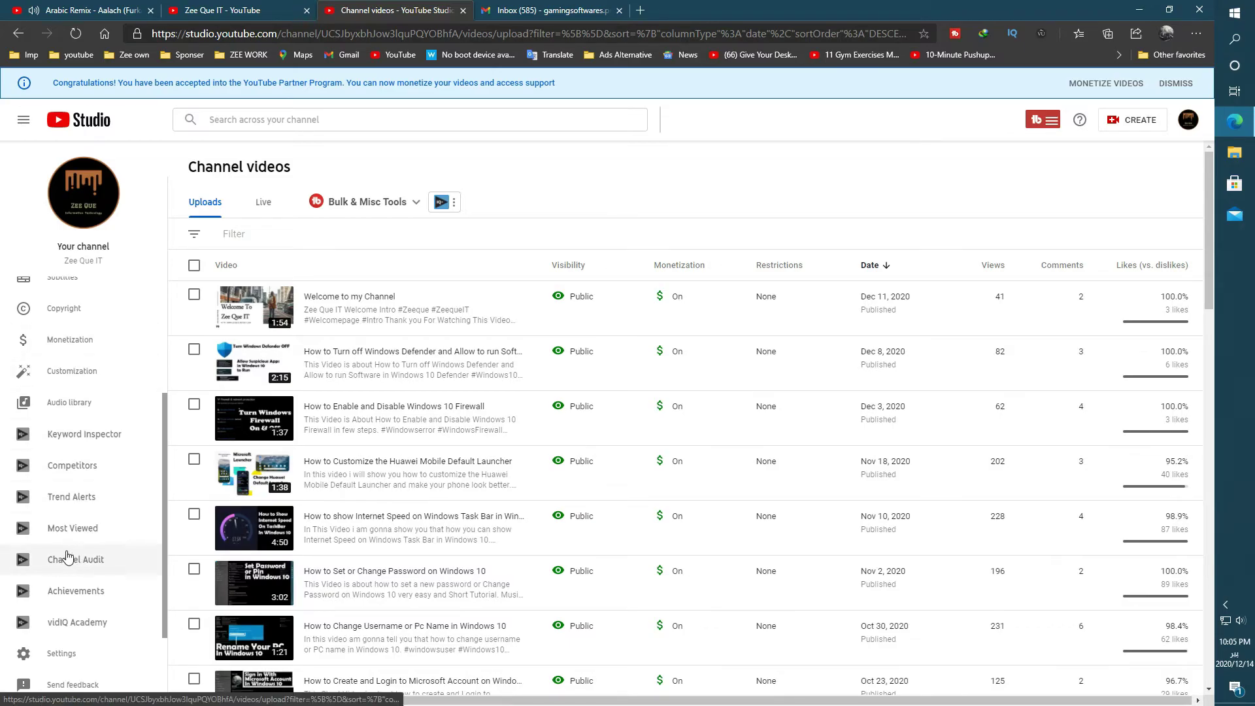
{"action": "scroll", "coordinate": [58, 468], "scroll_direction": "up", "scroll_amount": 2}
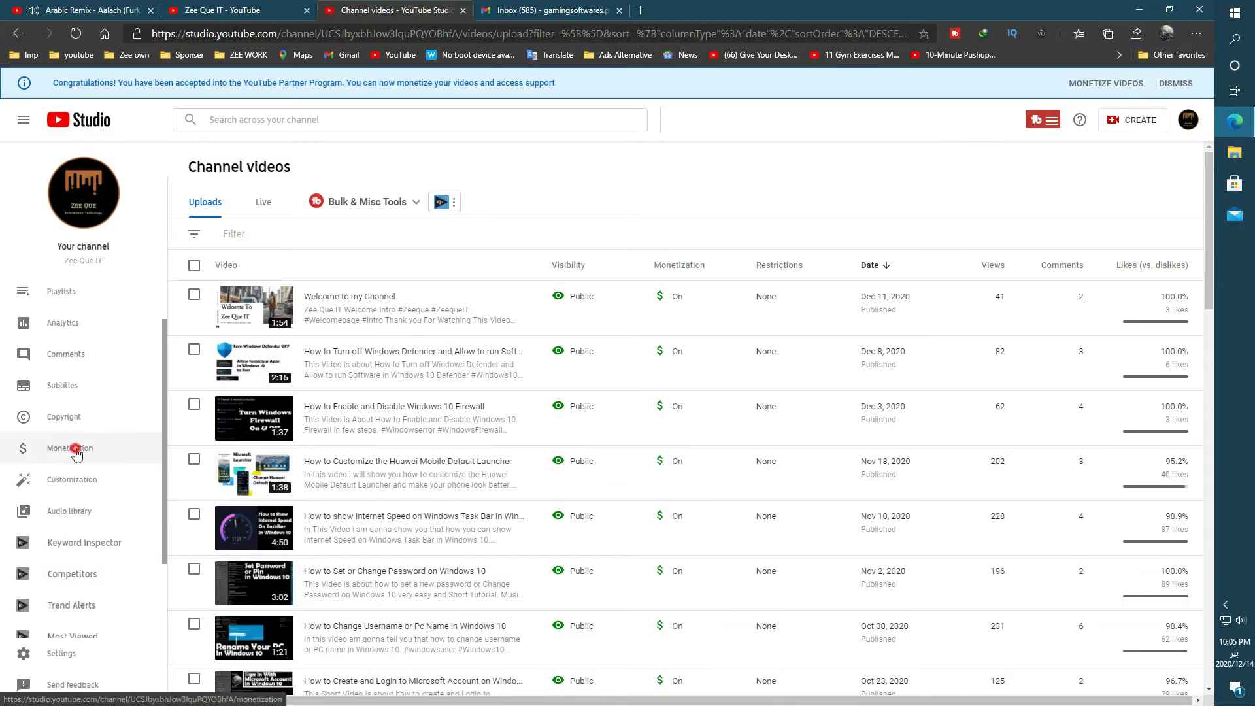
{"action": "left_click", "coordinate": [73, 448]}
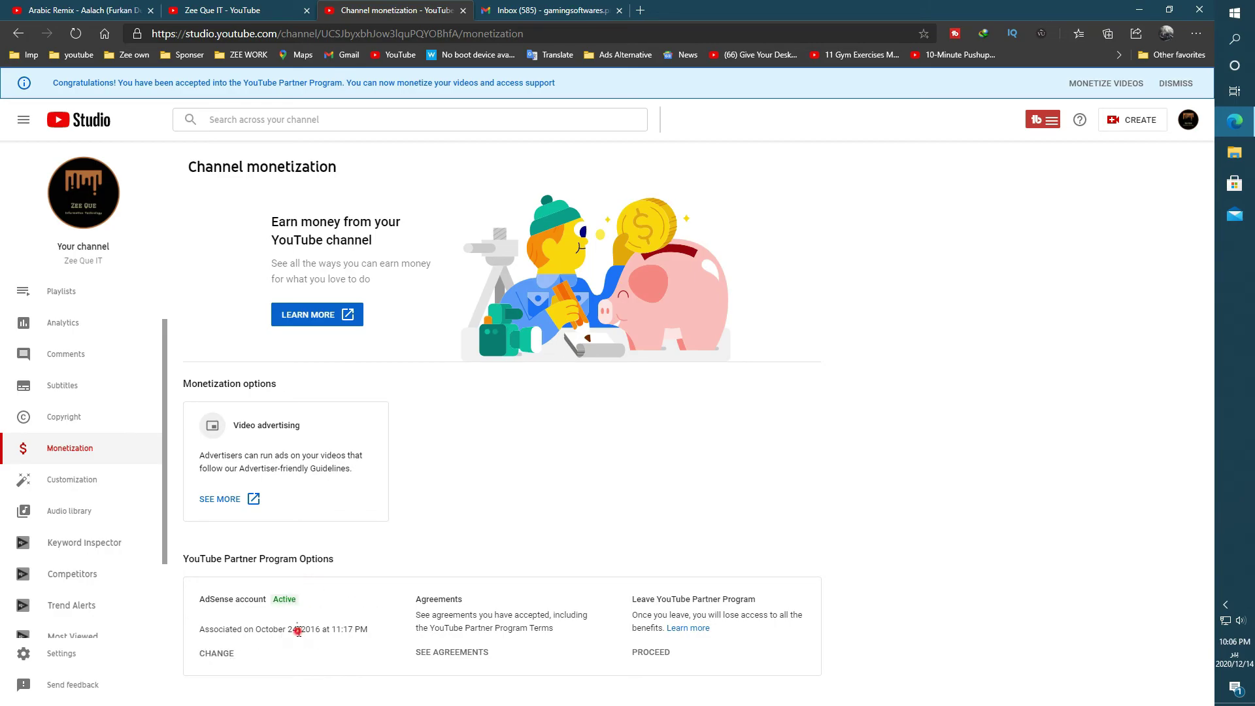
{"action": "double_click", "coordinate": [295, 629]}
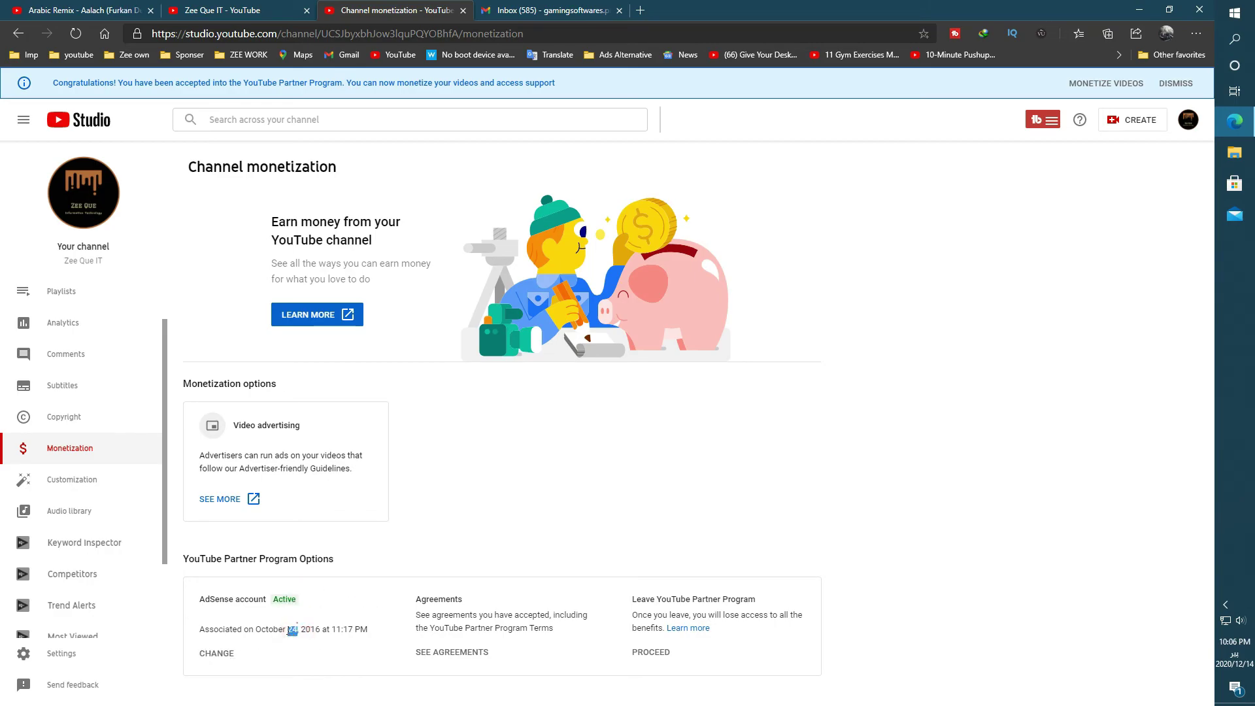
{"action": "left_click", "coordinate": [323, 651]}
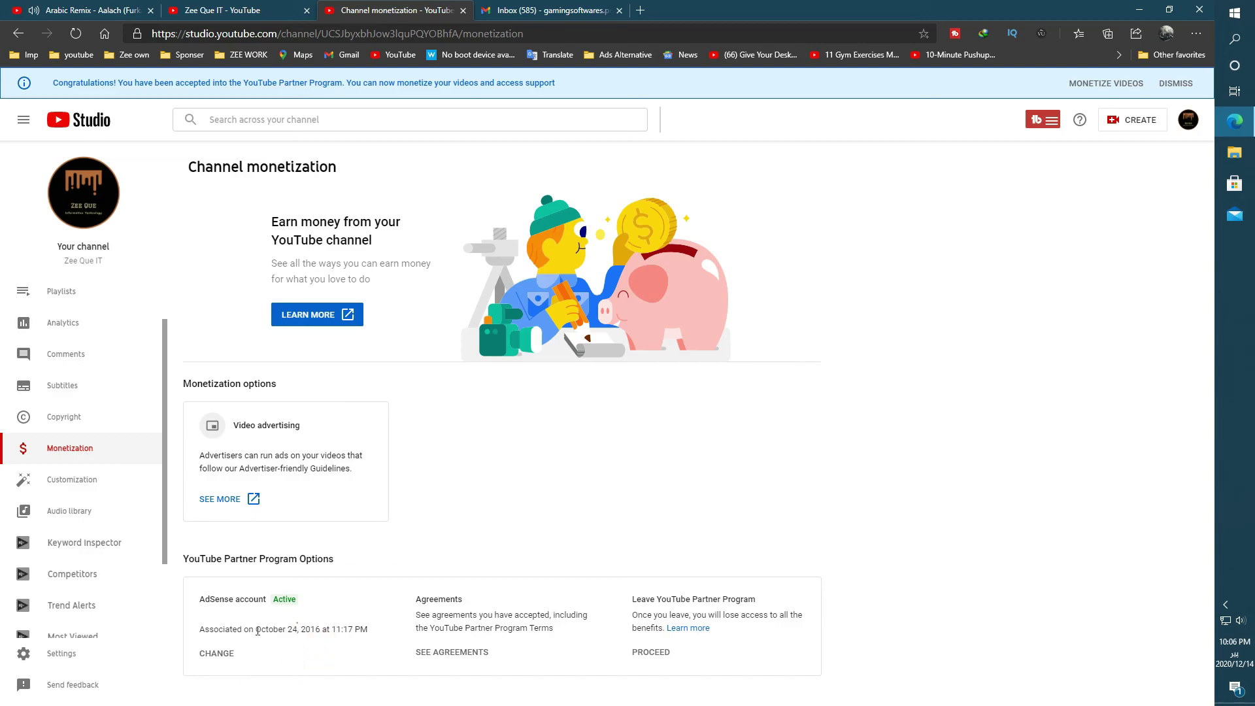